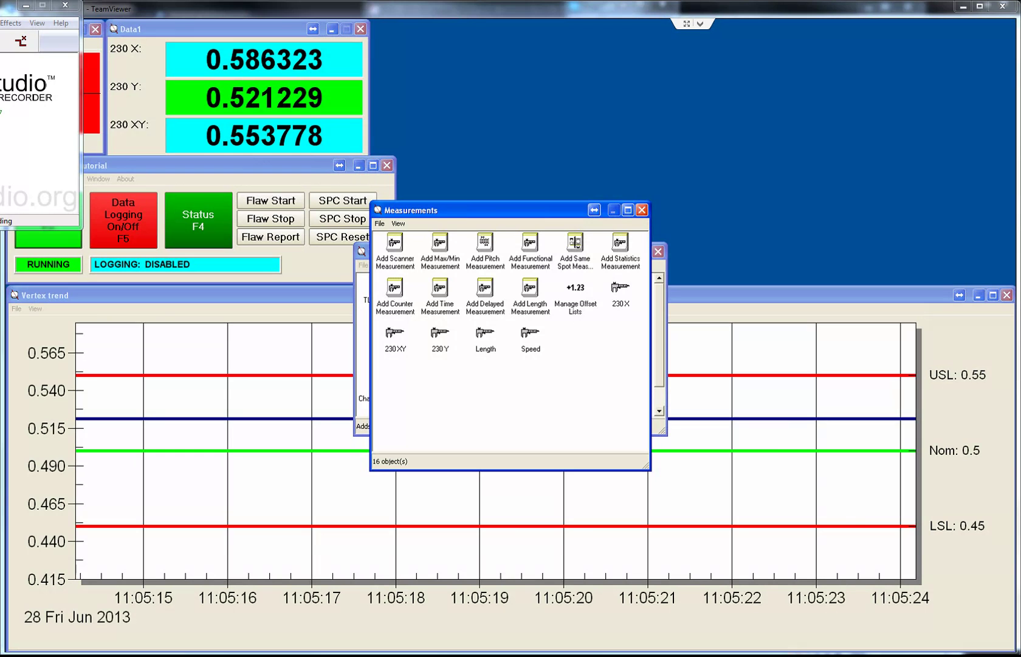
- Open the flaw detection settings of the 230 Y measurement
{"action": "left_click", "coordinate": [439, 337]}
{"action": "double_click", "coordinate": [440, 339]}
{"action": "left_click", "coordinate": [410, 129]}
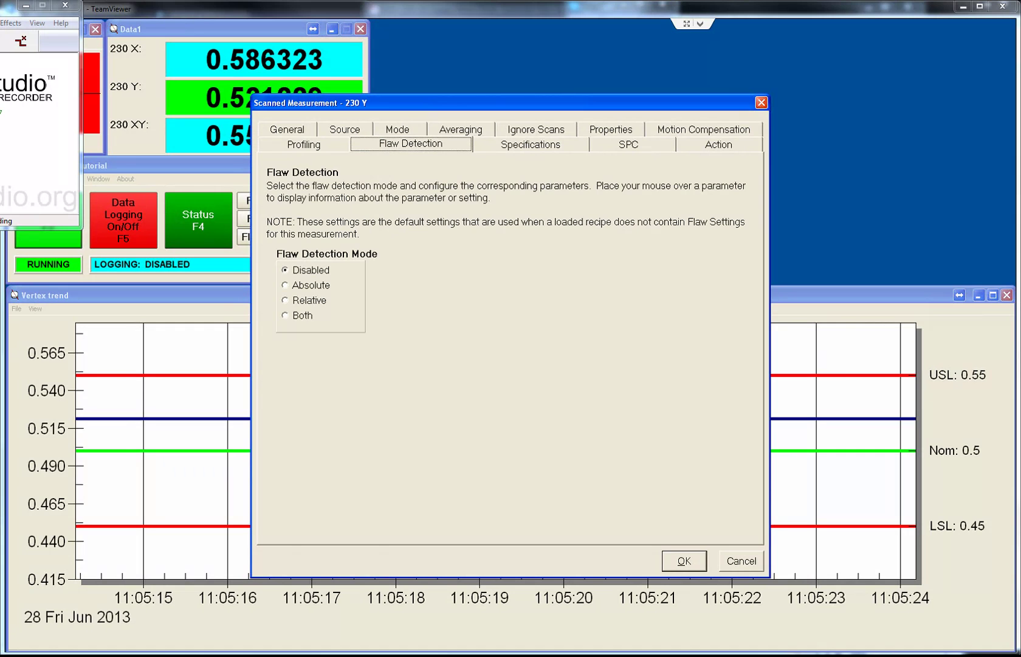
- Compare the settings offered by the Absolute, Relative and Both flaw detection modes
{"action": "left_click", "coordinate": [285, 284]}
{"action": "left_click", "coordinate": [285, 300]}
{"action": "key", "text": "Down"}
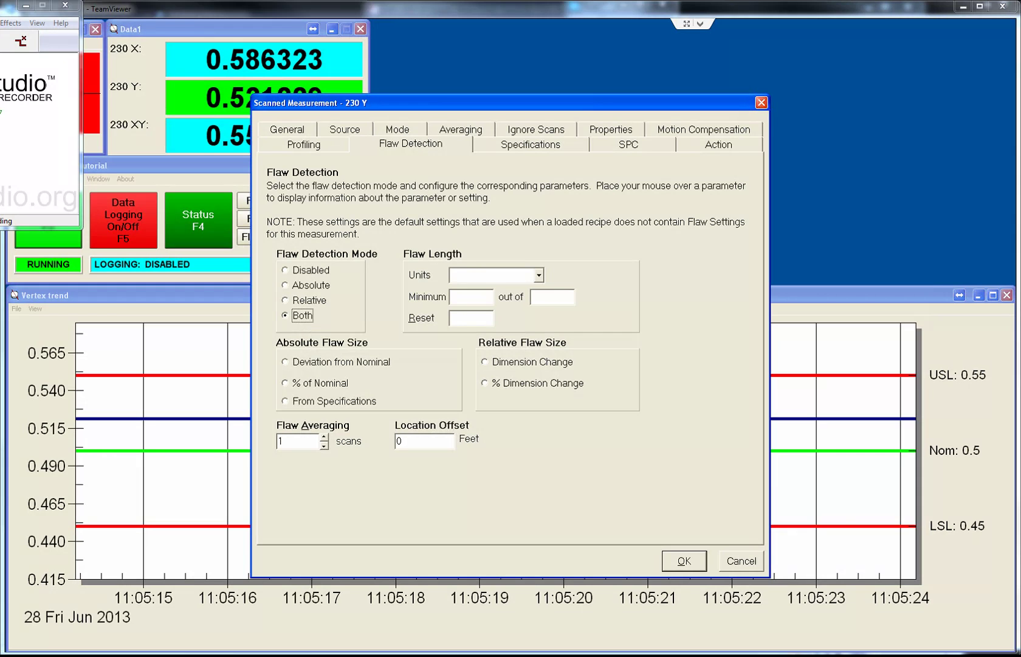
{"action": "key", "text": "Up"}
{"action": "key", "text": "Up"}
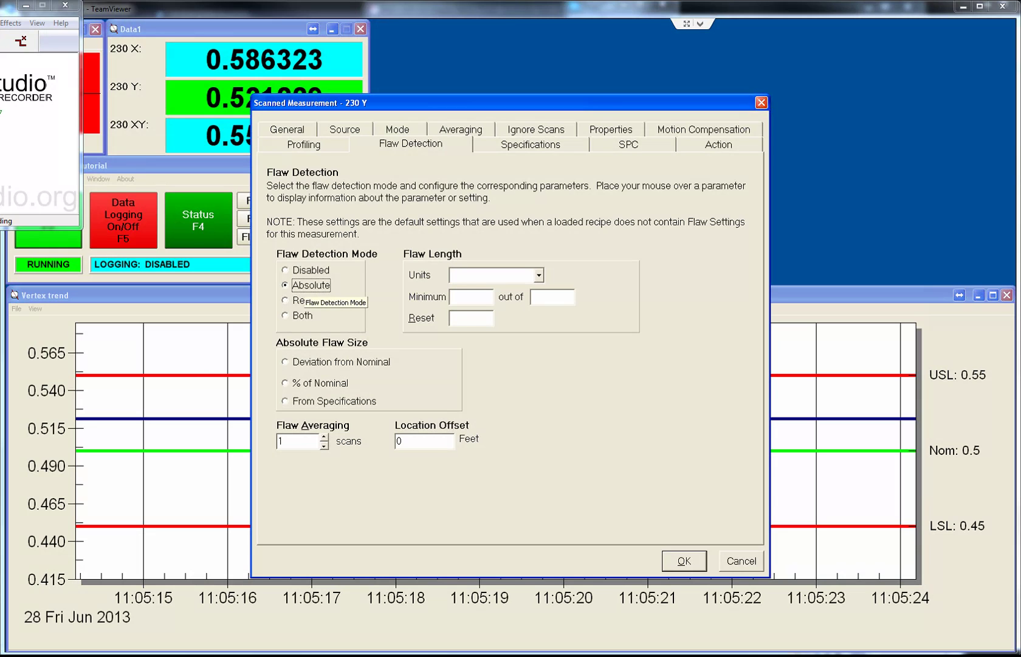
{"action": "key", "text": "Down"}
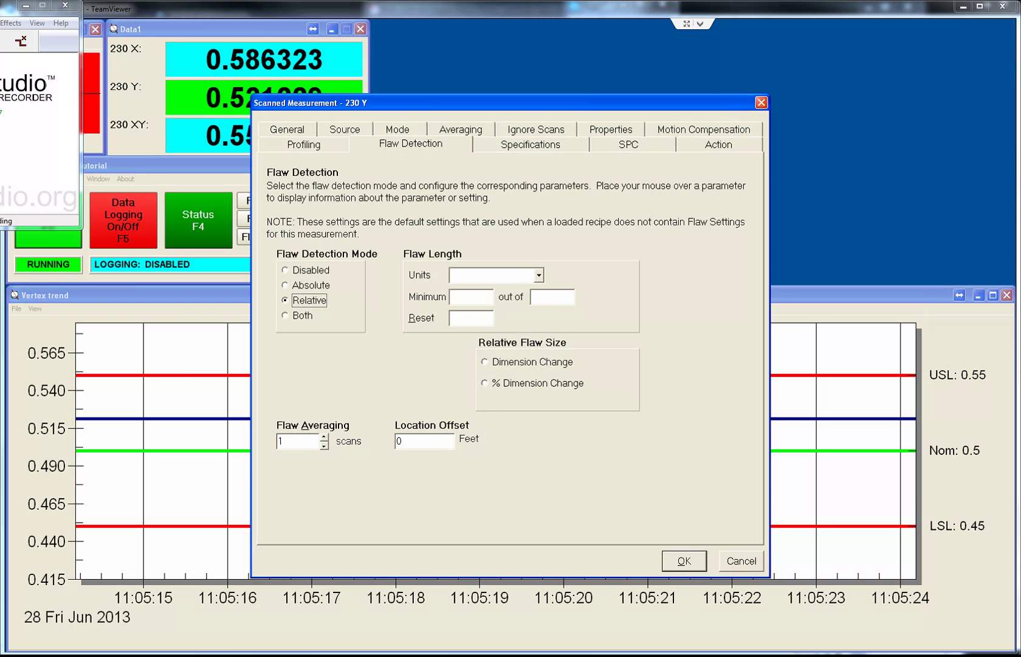
{"action": "key", "text": "Down"}
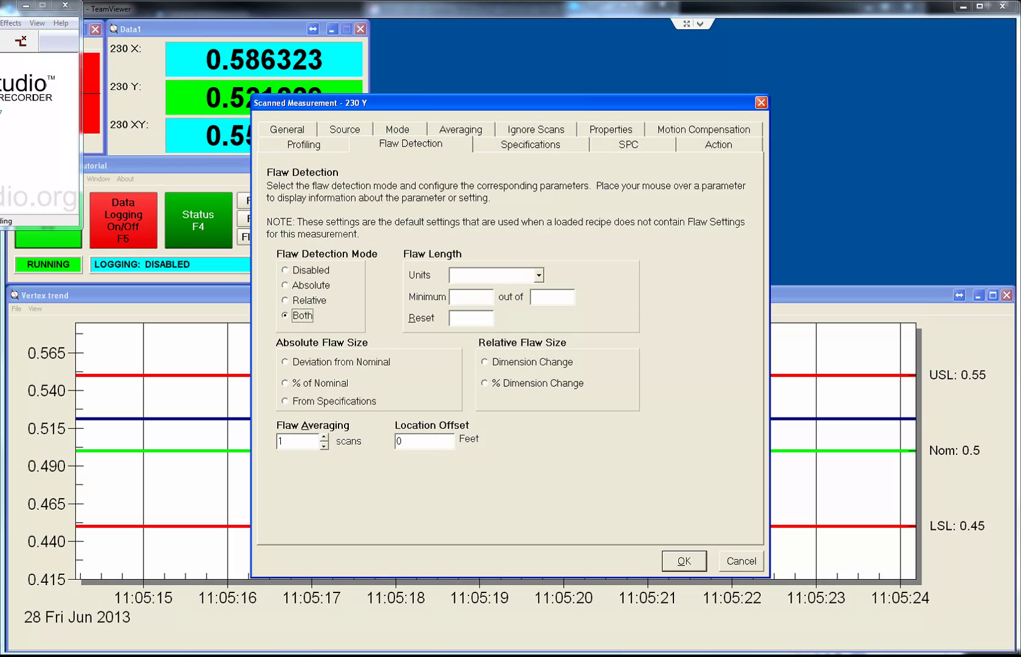
- Set flaw detection to Absolute, try the Deviation from Nominal and % of Nominal sizes, and choose From Specifications
{"action": "left_click", "coordinate": [311, 284]}
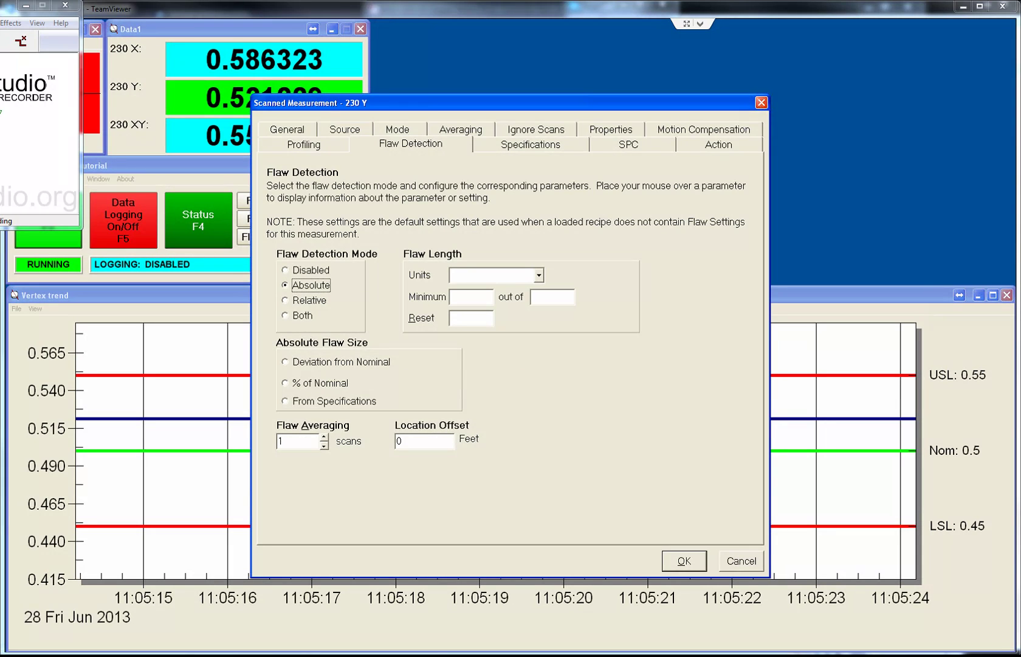
{"action": "left_click", "coordinate": [340, 362]}
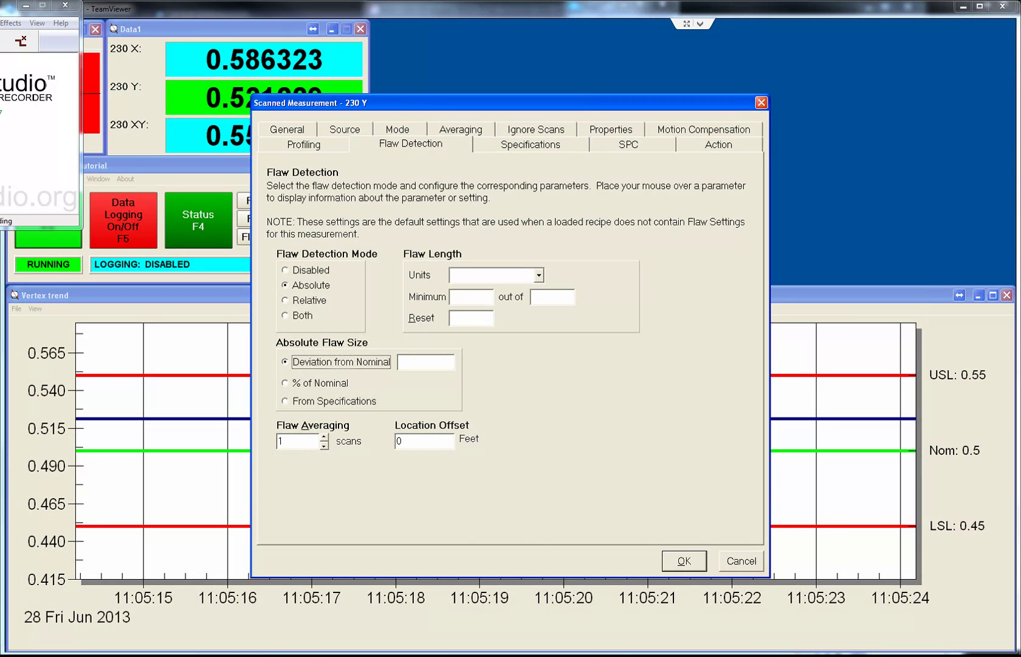
{"action": "left_click", "coordinate": [426, 361]}
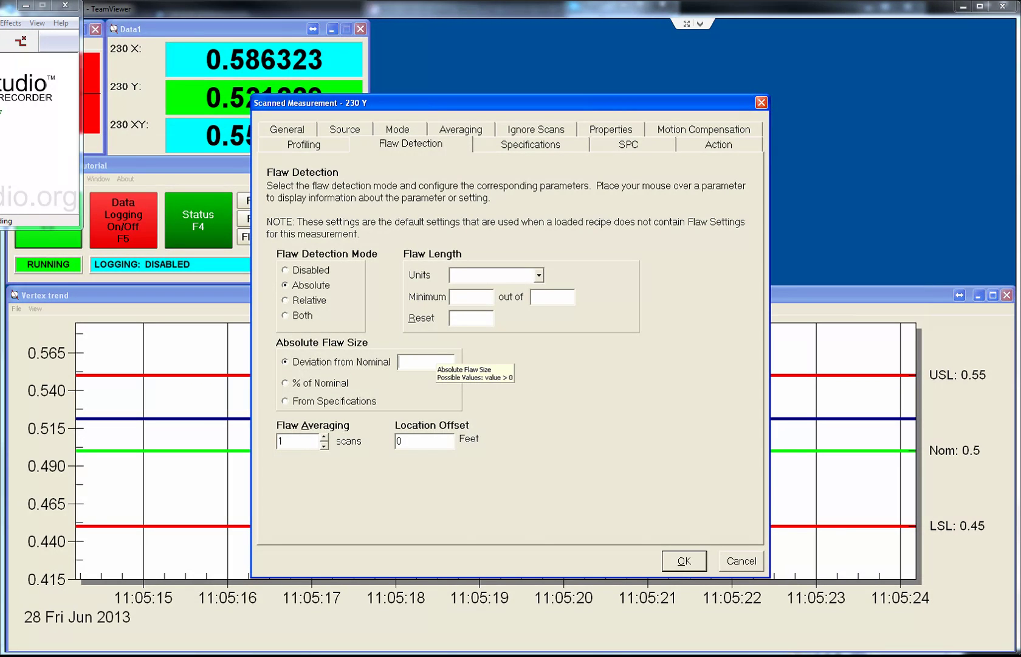
{"action": "left_click", "coordinate": [311, 383]}
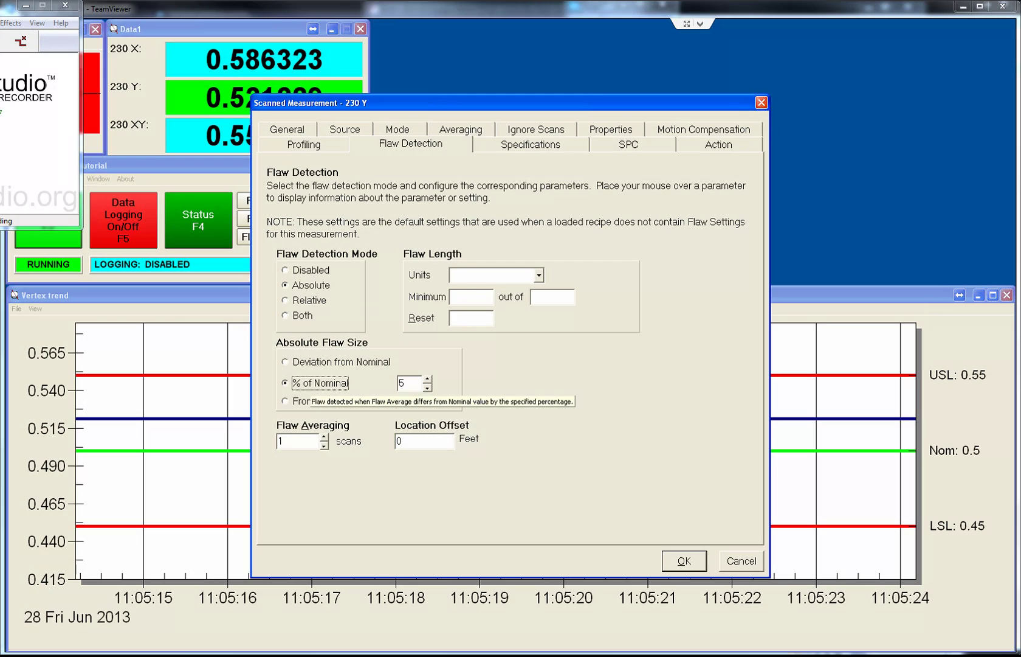
{"action": "left_click", "coordinate": [311, 401]}
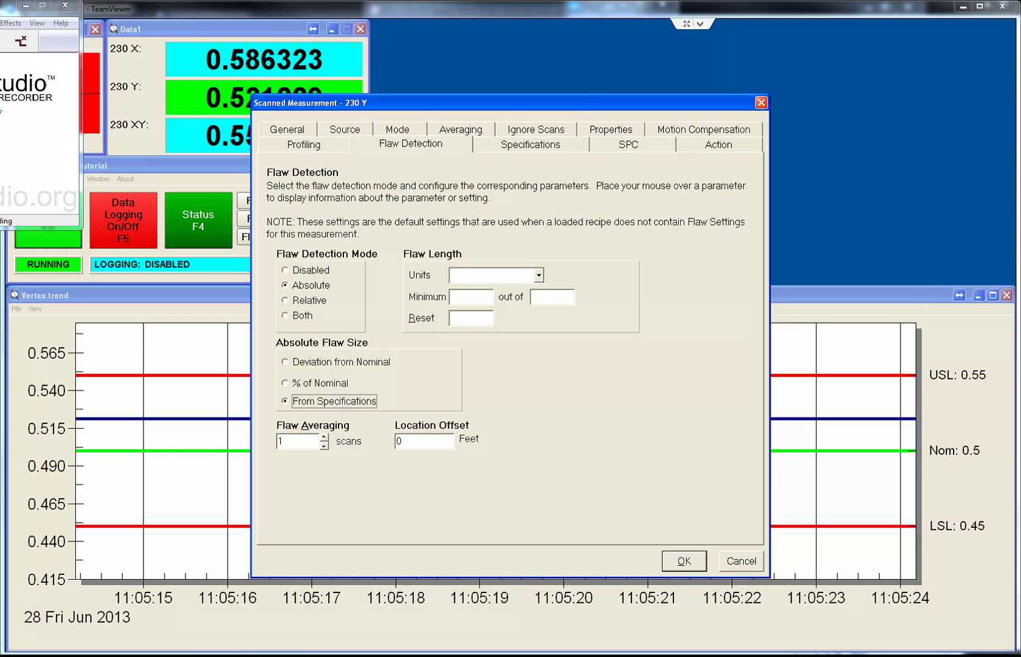
- Switch flaw detection to Relative, try Dimension Change, and select % Dimension Change as the relative flaw size
{"action": "left_click", "coordinate": [309, 300]}
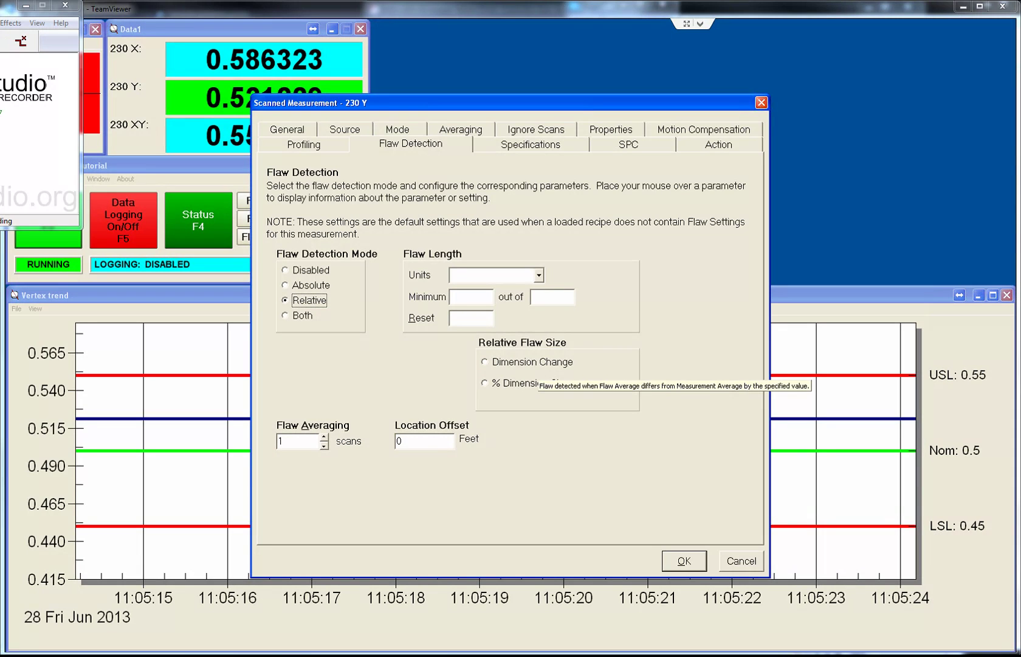
{"action": "left_click", "coordinate": [533, 362]}
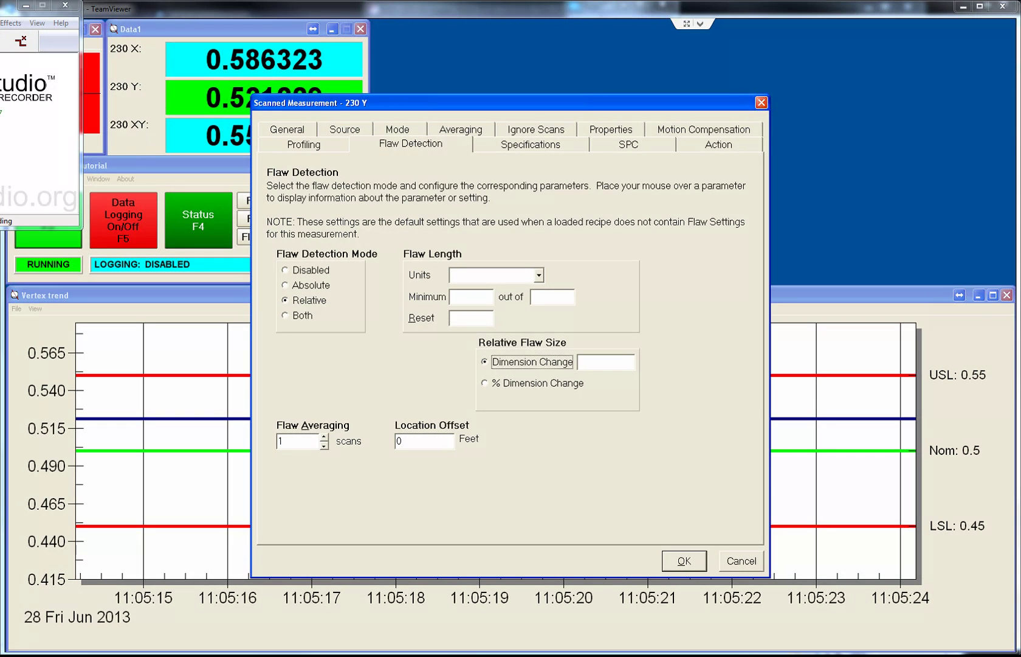
{"action": "left_click", "coordinate": [535, 382]}
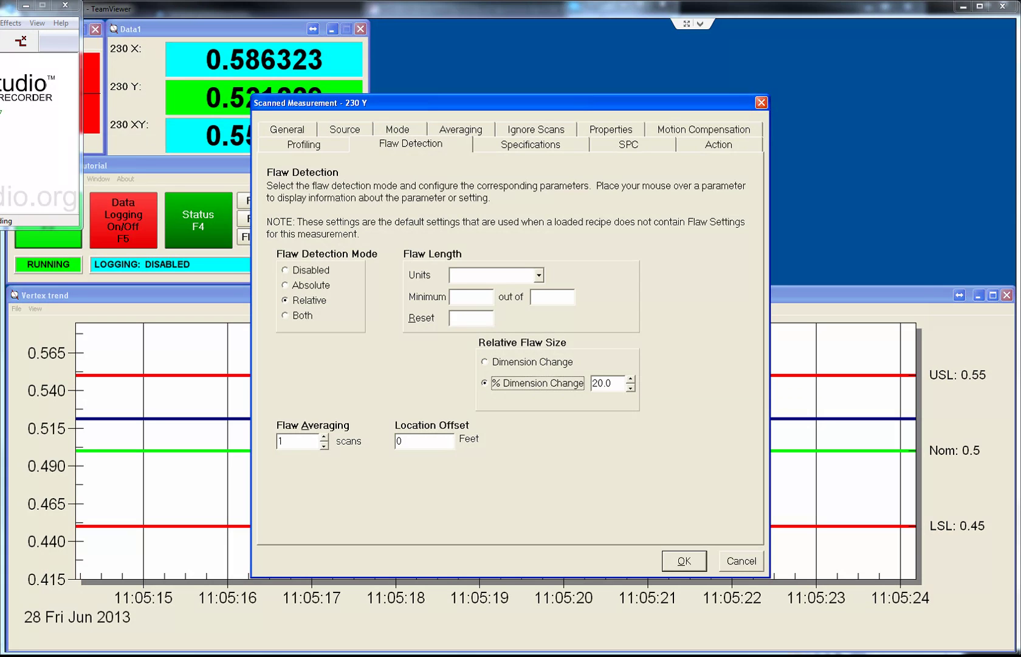
- Set the flaw length in scans, with a minimum of 4 out of 10 and a reset of 8
{"action": "left_click", "coordinate": [538, 275]}
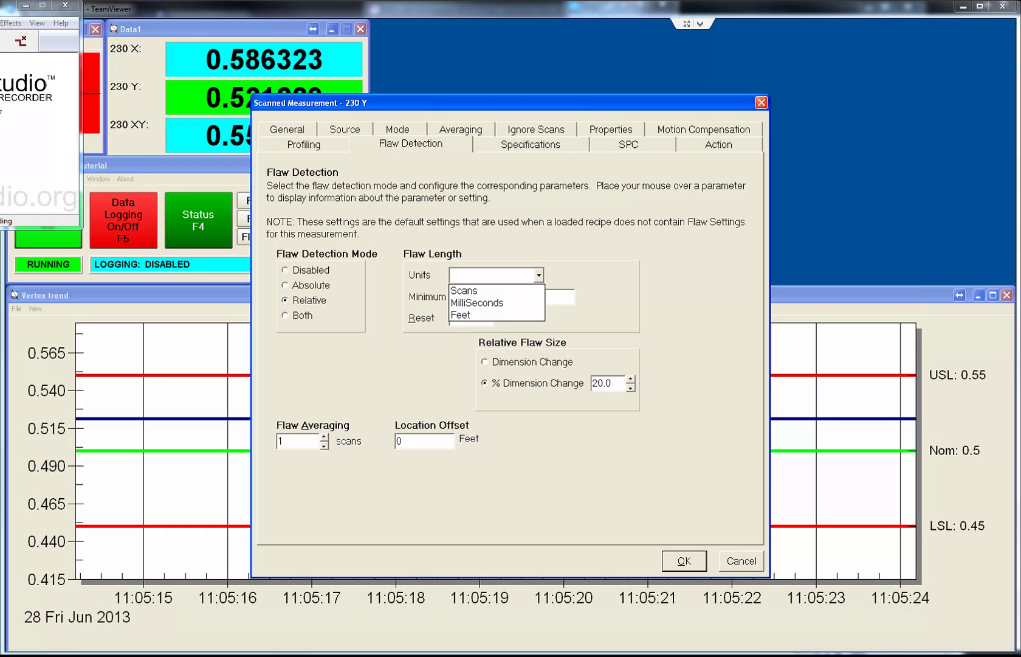
{"action": "left_click", "coordinate": [464, 290]}
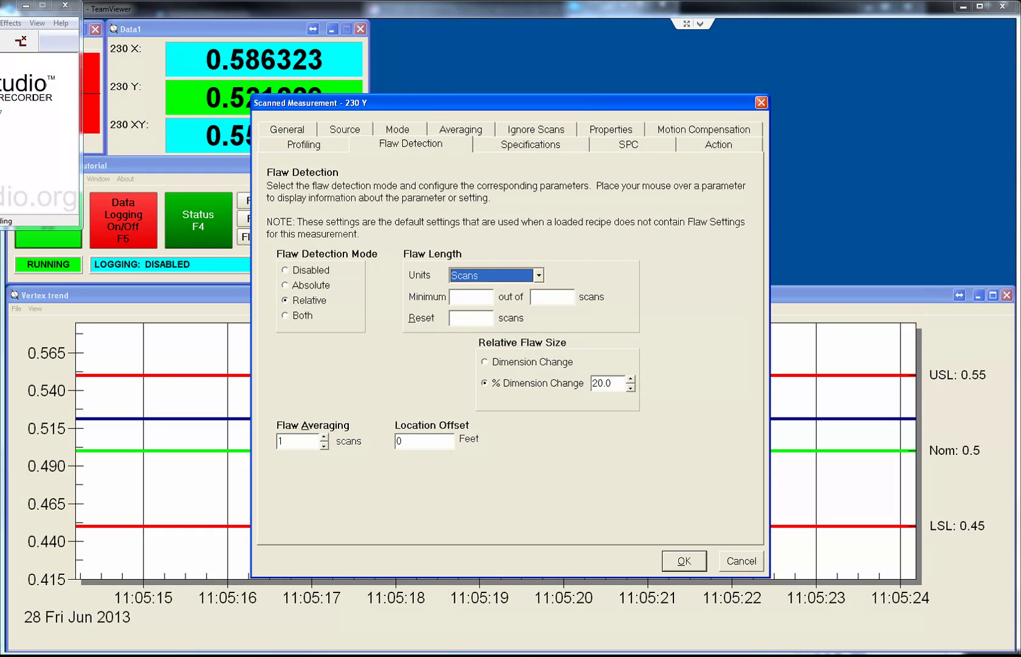
{"action": "left_click", "coordinate": [562, 296]}
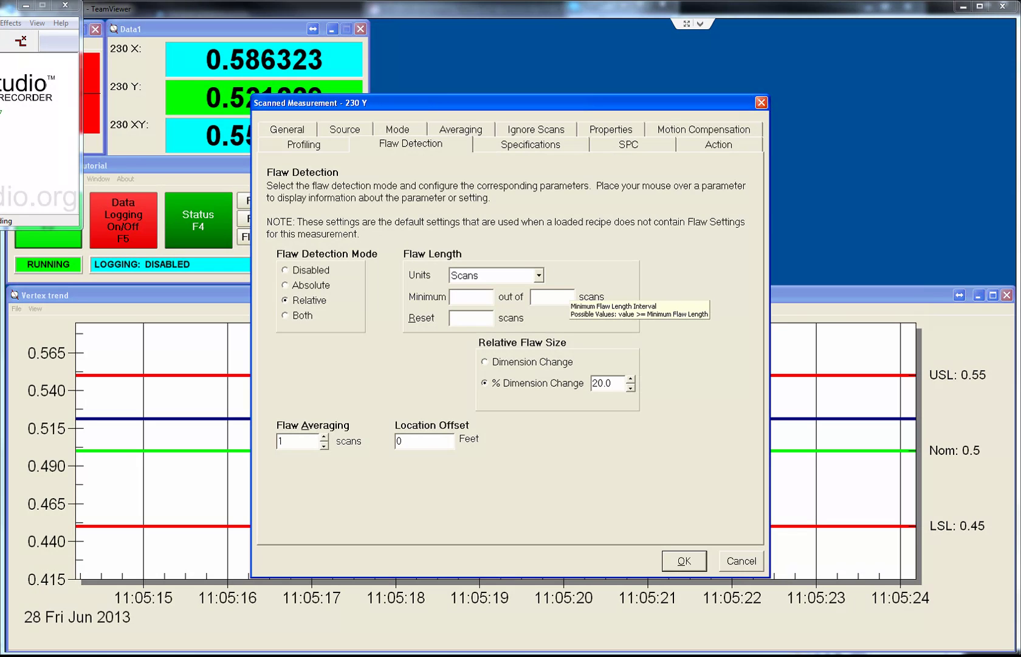
{"action": "type", "text": "10"}
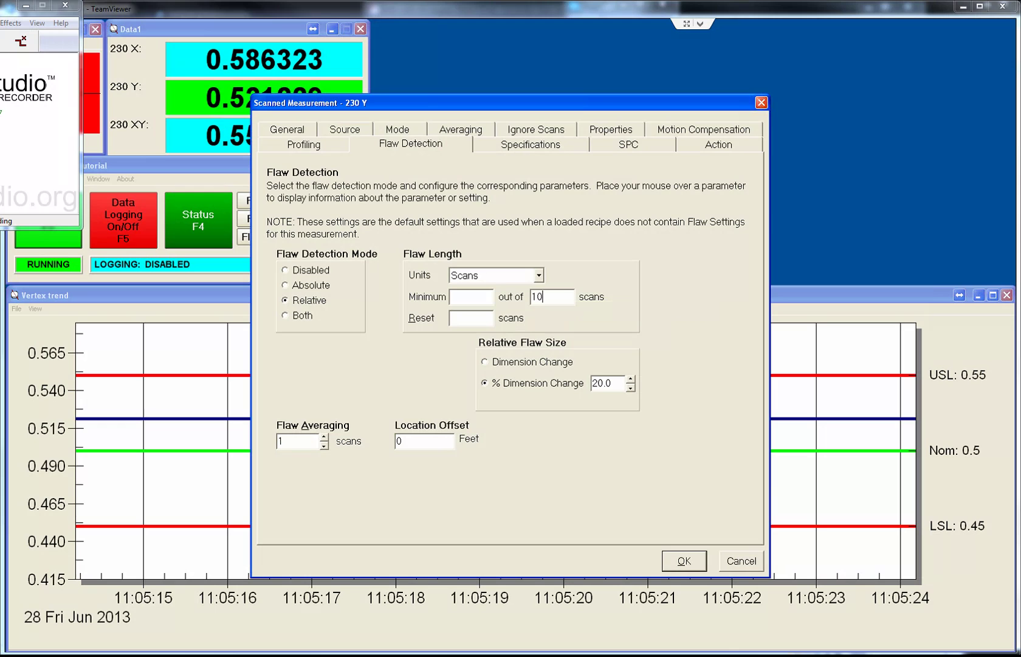
{"action": "left_click", "coordinate": [451, 298]}
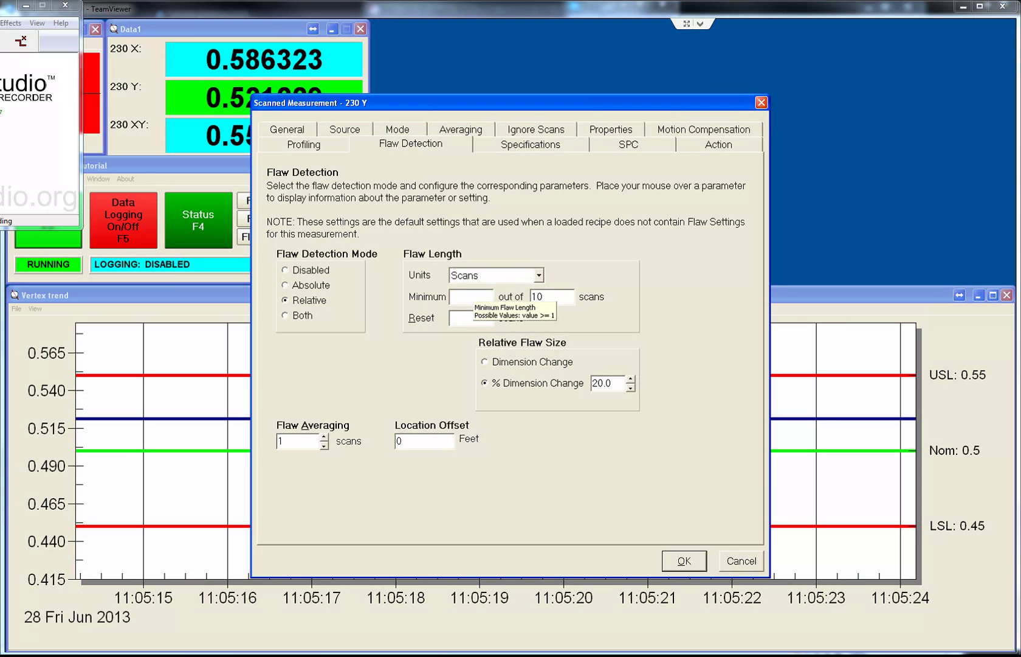
{"action": "type", "text": "4"}
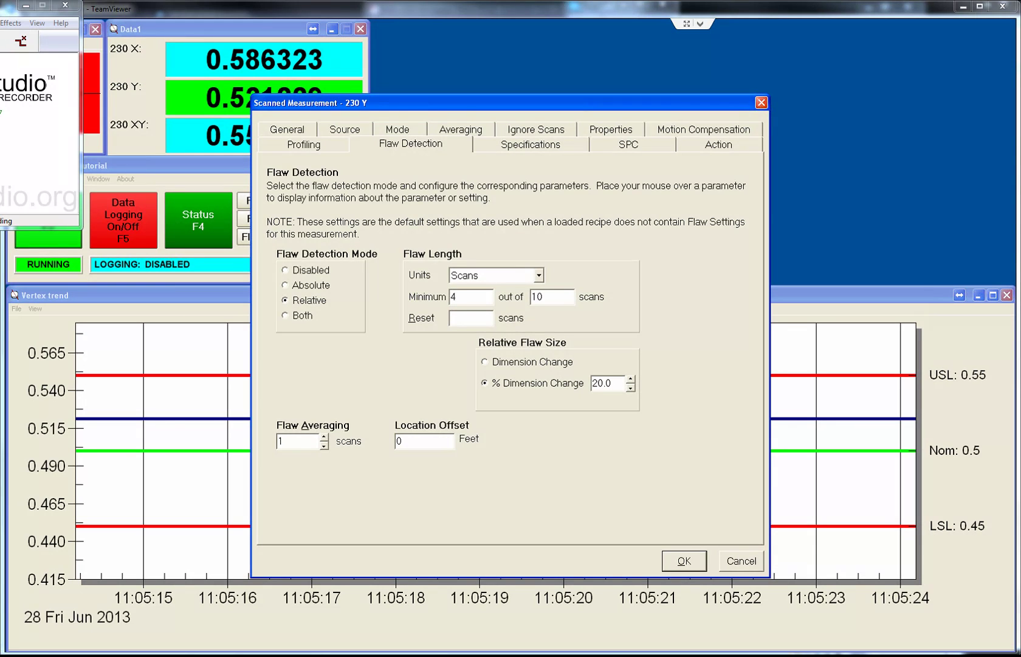
{"action": "left_click", "coordinate": [472, 317]}
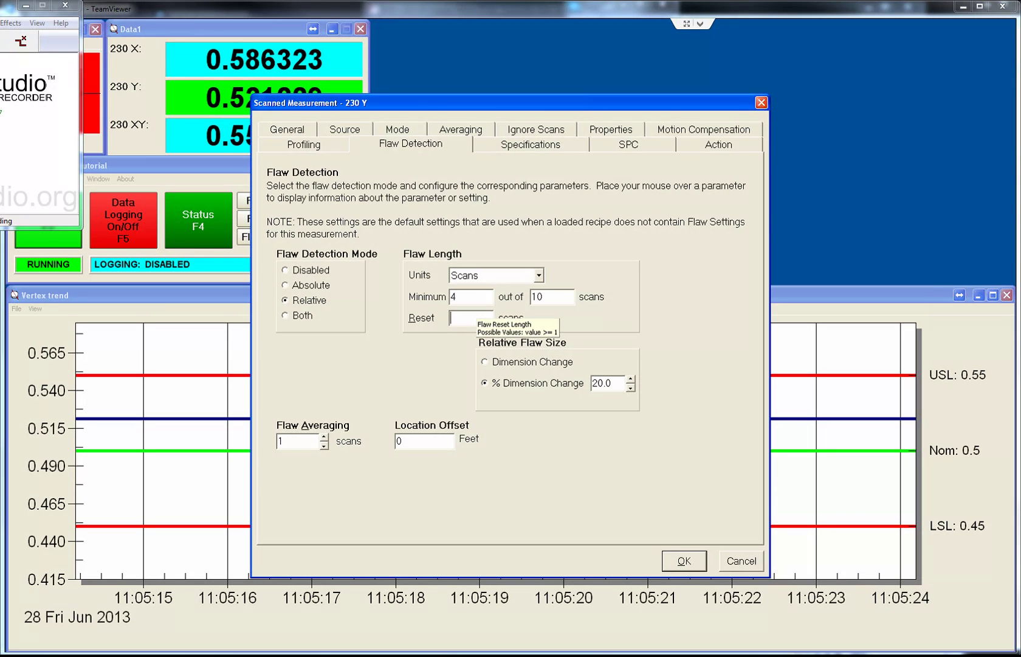
{"action": "type", "text": "8"}
{"action": "mouse_move", "coordinate": [471, 314]}
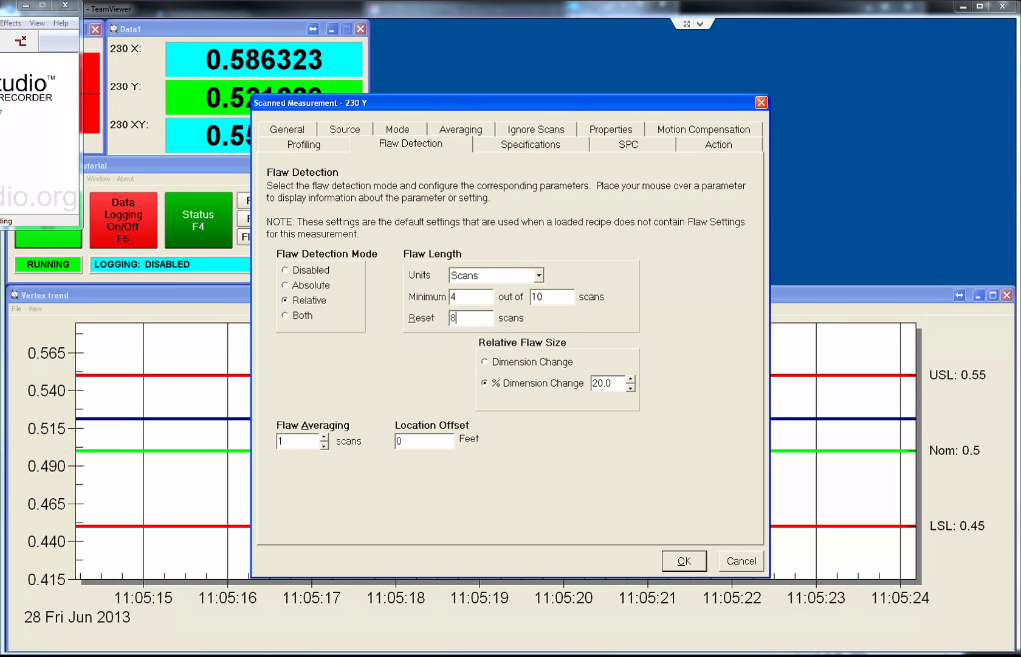
- Use Absolute mode and set the flaw length in milliseconds: minimum 2000 out of 4000, reset 4000
{"action": "left_click", "coordinate": [310, 285]}
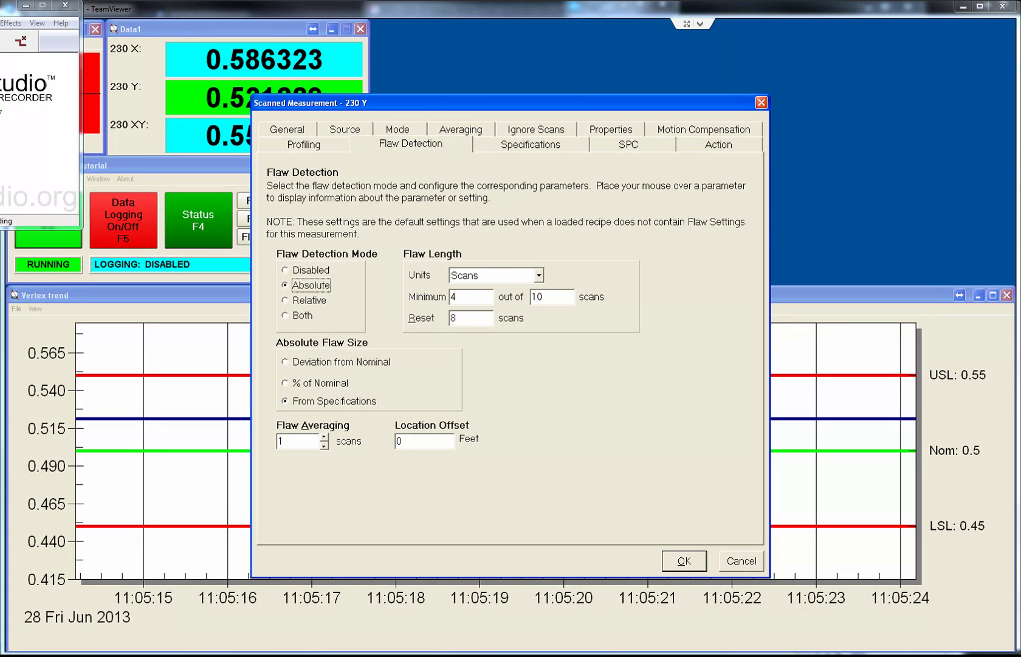
{"action": "left_click", "coordinate": [538, 275]}
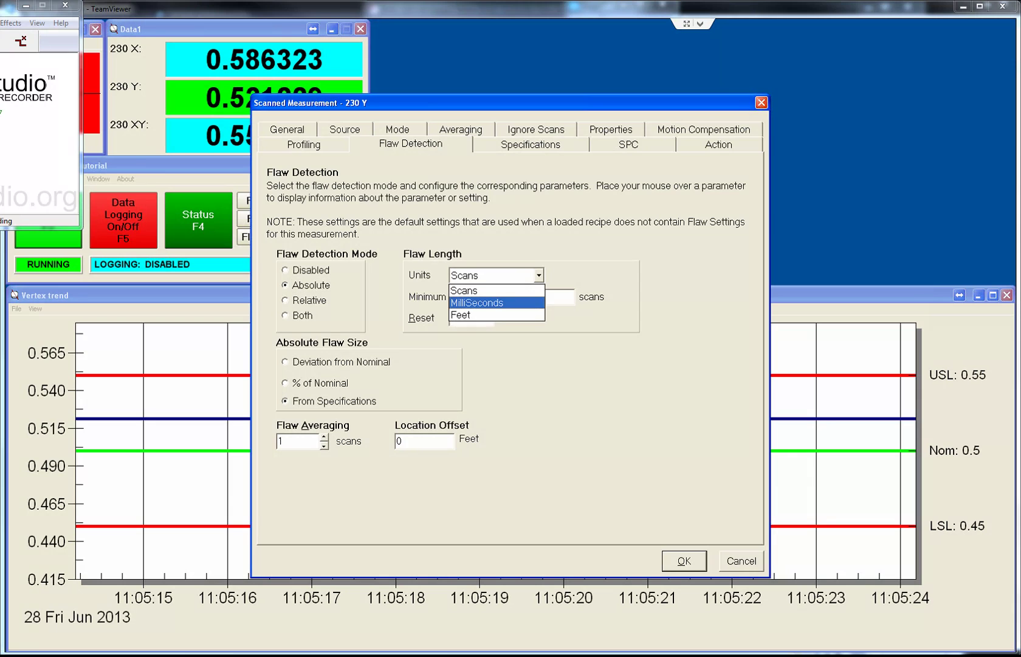
{"action": "left_click", "coordinate": [477, 302]}
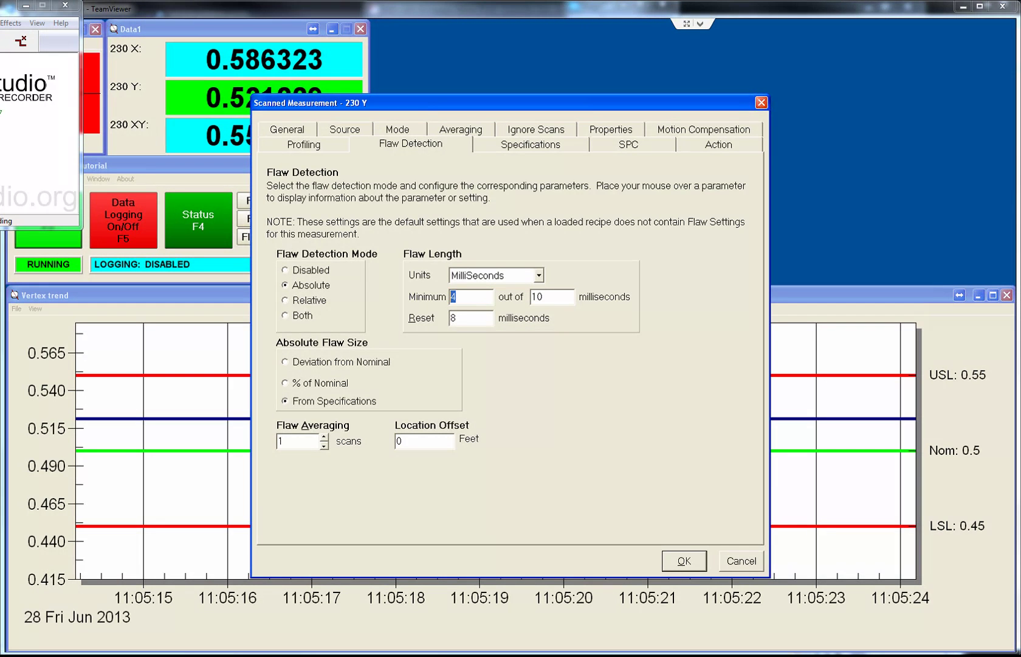
{"action": "type", "text": "400"}
{"action": "key", "text": "BackSpace"}
{"action": "key", "text": "BackSpace"}
{"action": "key", "text": "BackSpace"}
{"action": "type", "text": "2000"}
{"action": "key", "text": "Tab"}
{"action": "type", "text": "4000"}
{"action": "key", "text": "Tab"}
{"action": "type", "text": "4000"}
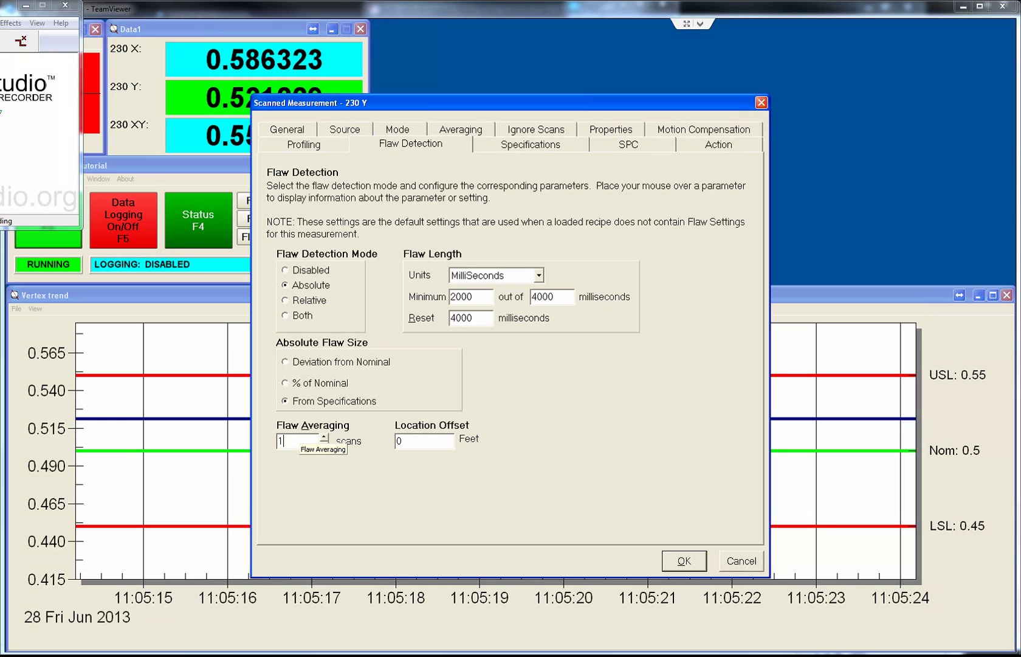
- Accept the flaw detection settings of the 230 Y measurement and close the Measurements window
{"action": "left_click", "coordinate": [402, 440]}
{"action": "key", "text": "Return"}
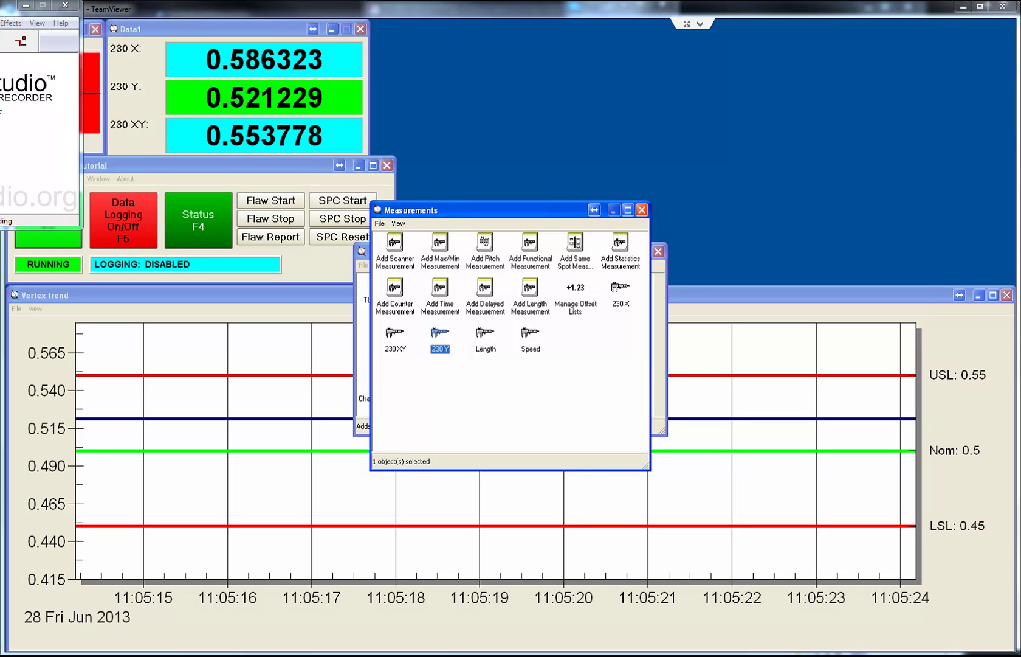
{"action": "key", "text": "Escape"}
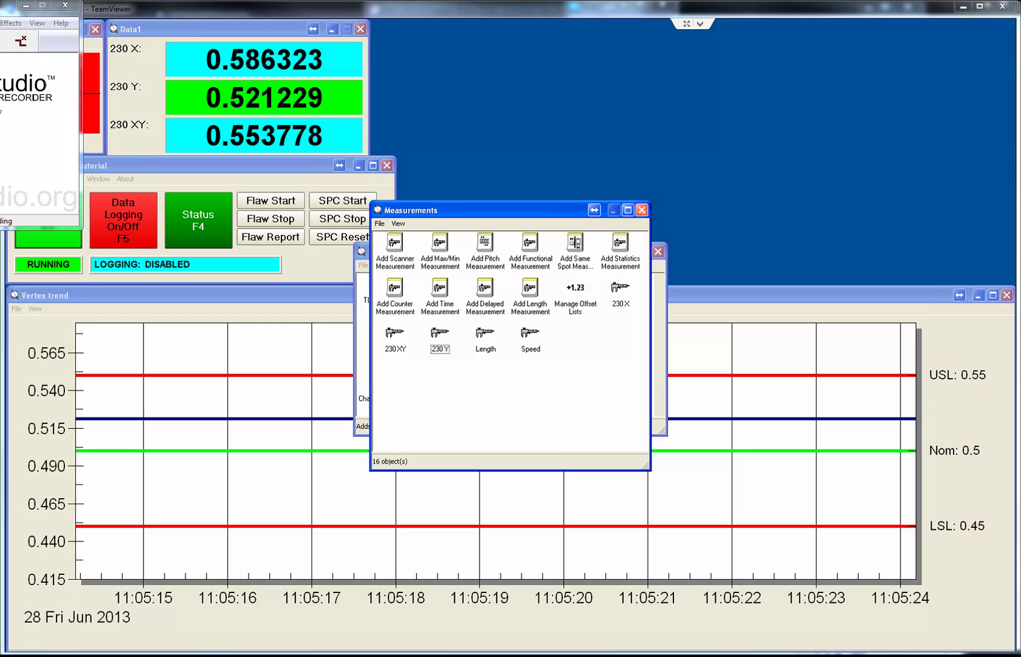
{"action": "left_click", "coordinate": [641, 209]}
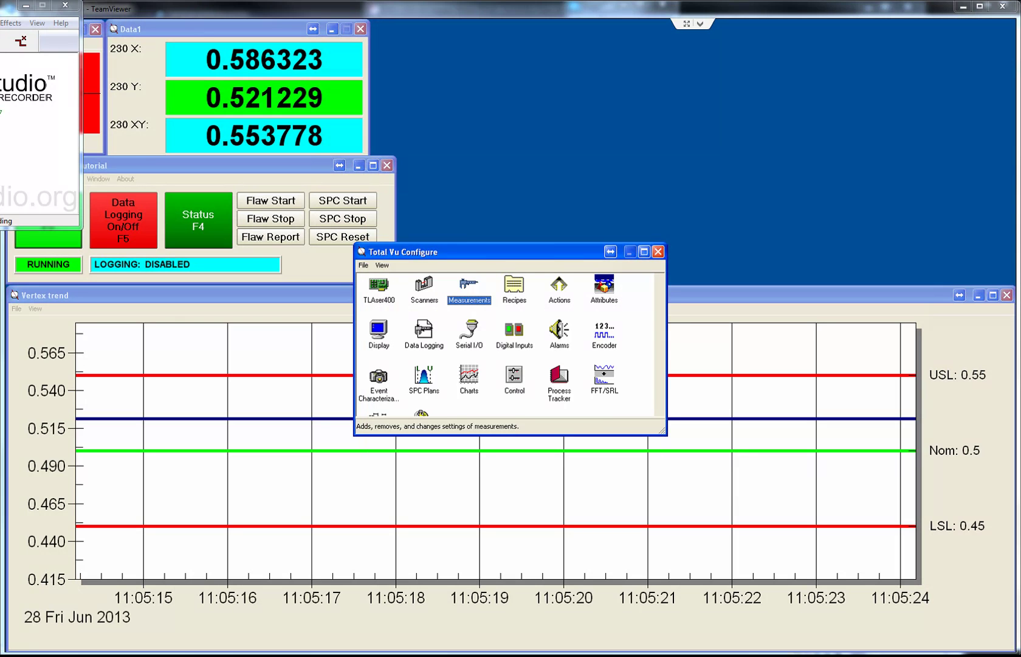
- Add flaw settings for the 230 Y measurement to the Flaw tutorial recipe with the mode left Disabled, and close the recipe configuration
{"action": "double_click", "coordinate": [515, 289]}
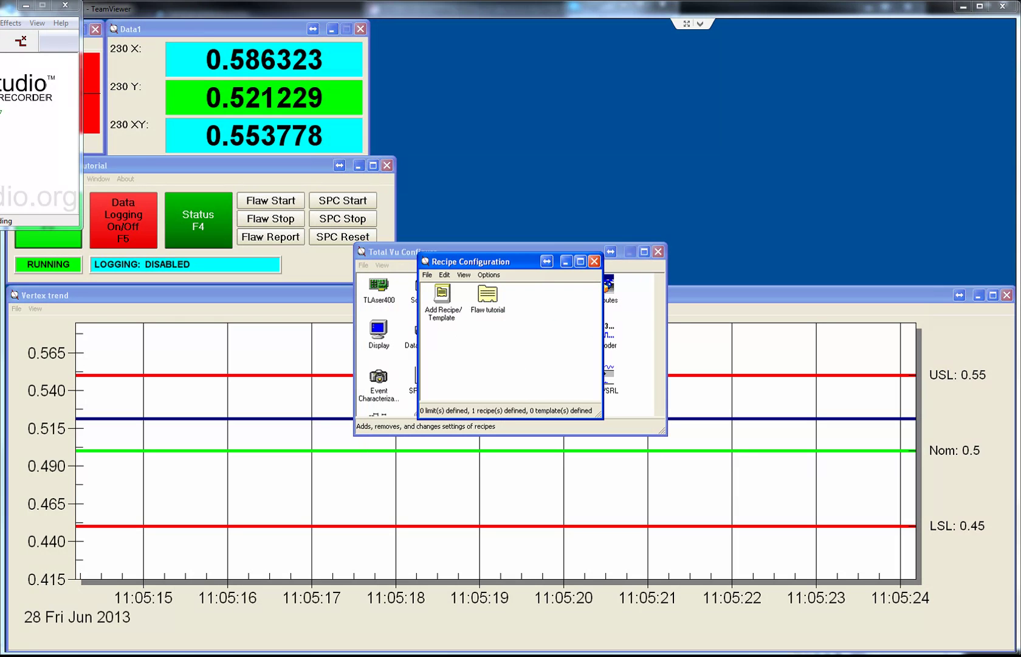
{"action": "double_click", "coordinate": [488, 298]}
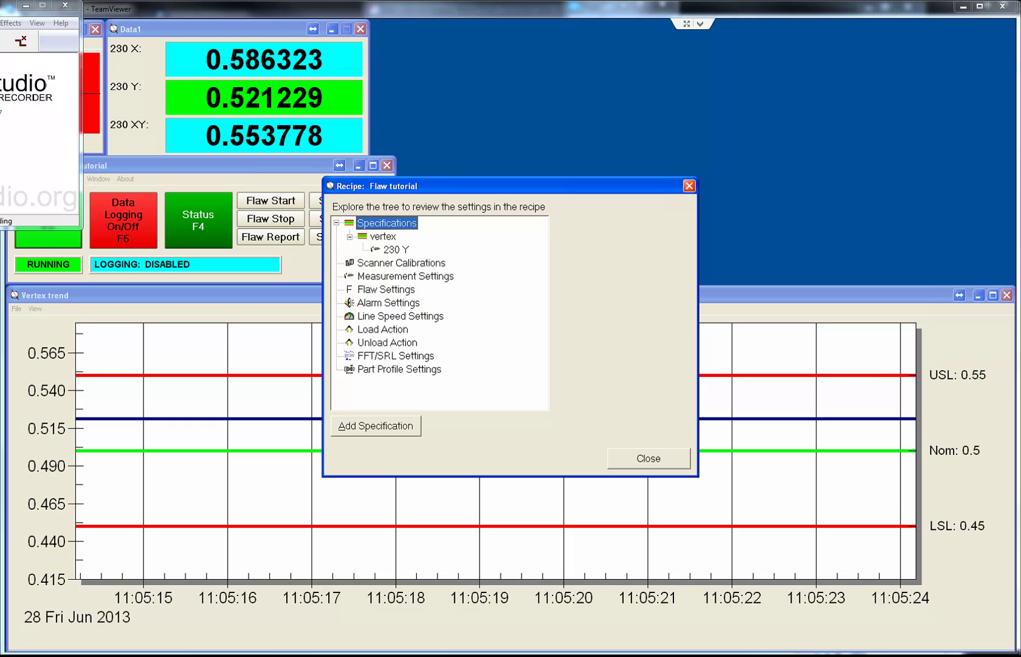
{"action": "left_click", "coordinate": [386, 290]}
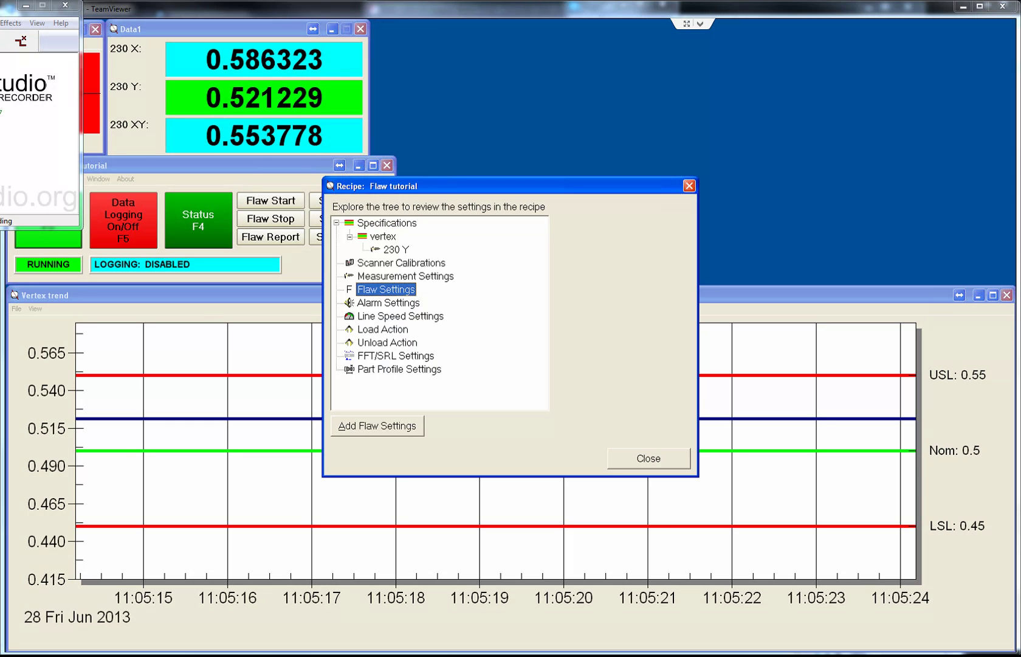
{"action": "left_click", "coordinate": [377, 426]}
{"action": "double_click", "coordinate": [346, 402]}
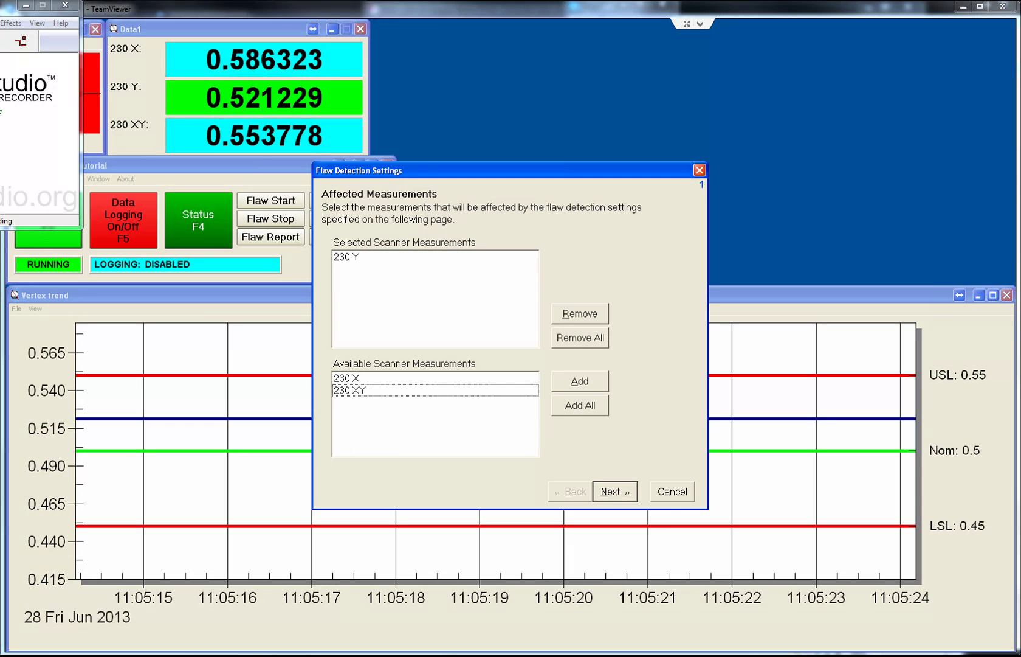
{"action": "left_click", "coordinate": [615, 491]}
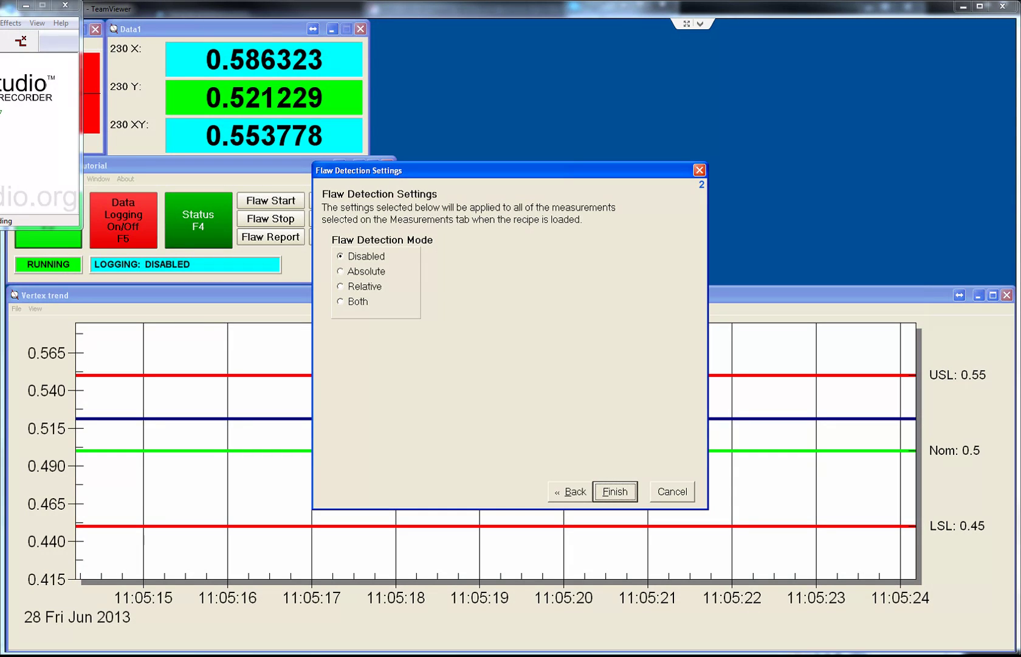
{"action": "left_click", "coordinate": [614, 491]}
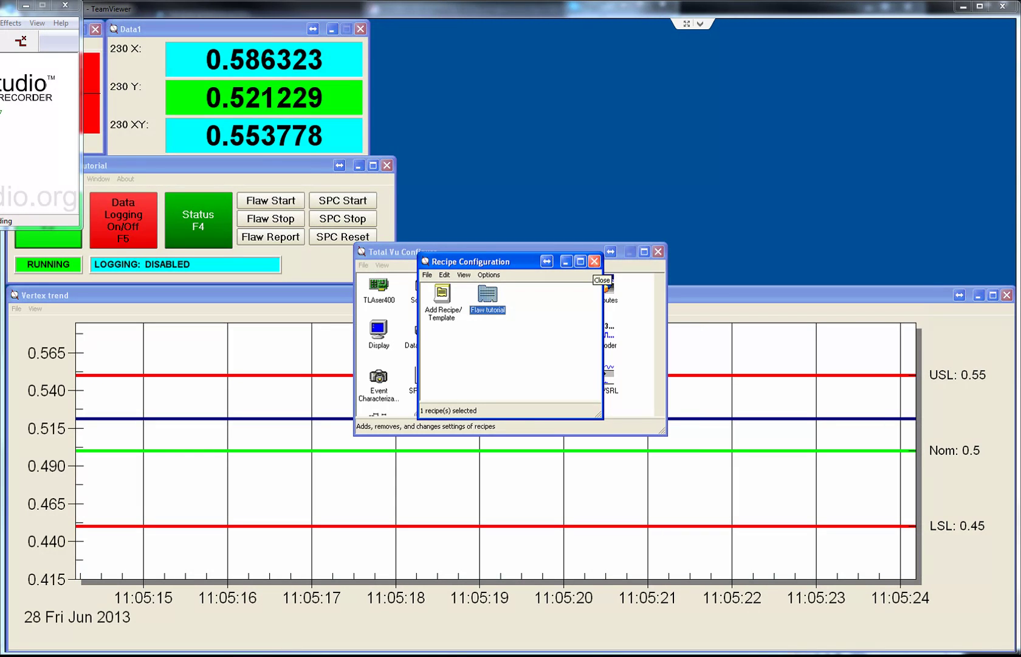
{"action": "left_click", "coordinate": [594, 261]}
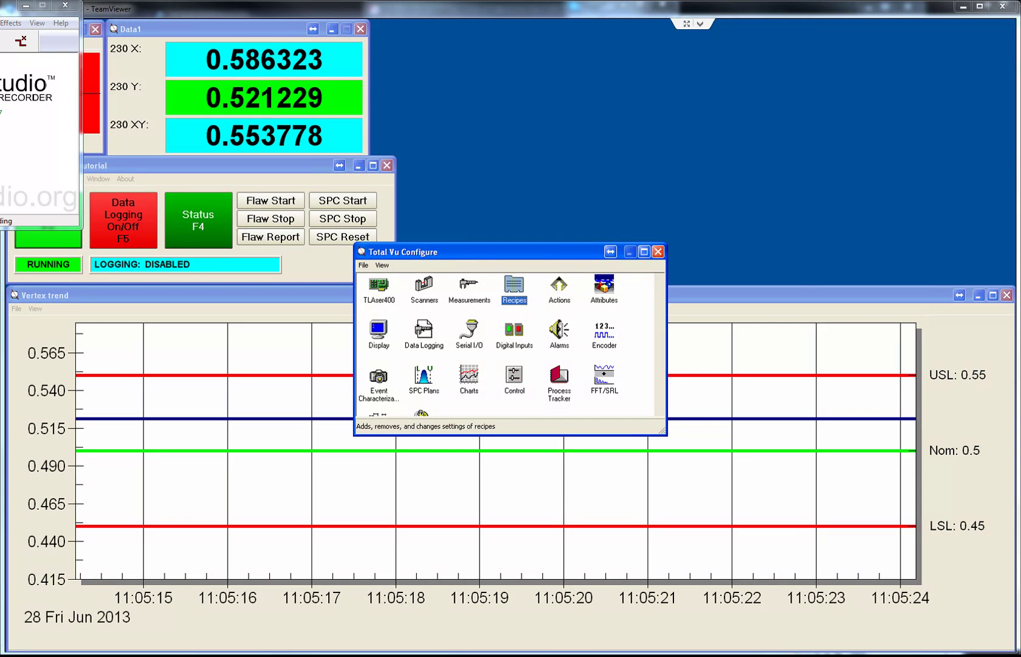
- Add a new action of the type Flaw Detection: On
{"action": "double_click", "coordinate": [559, 289]}
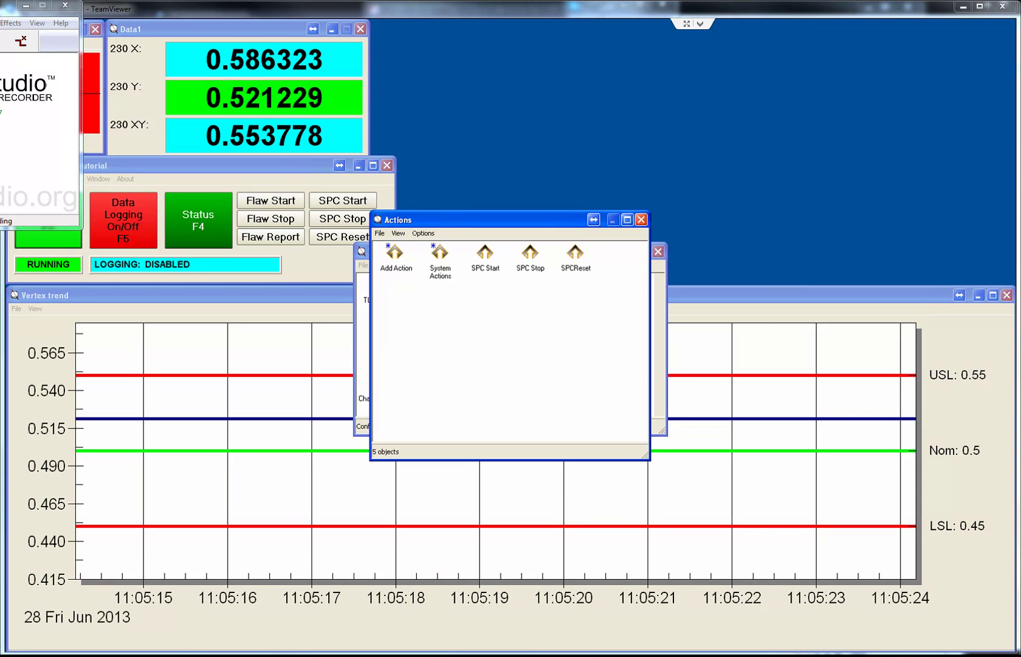
{"action": "double_click", "coordinate": [395, 258]}
{"action": "left_click", "coordinate": [485, 300]}
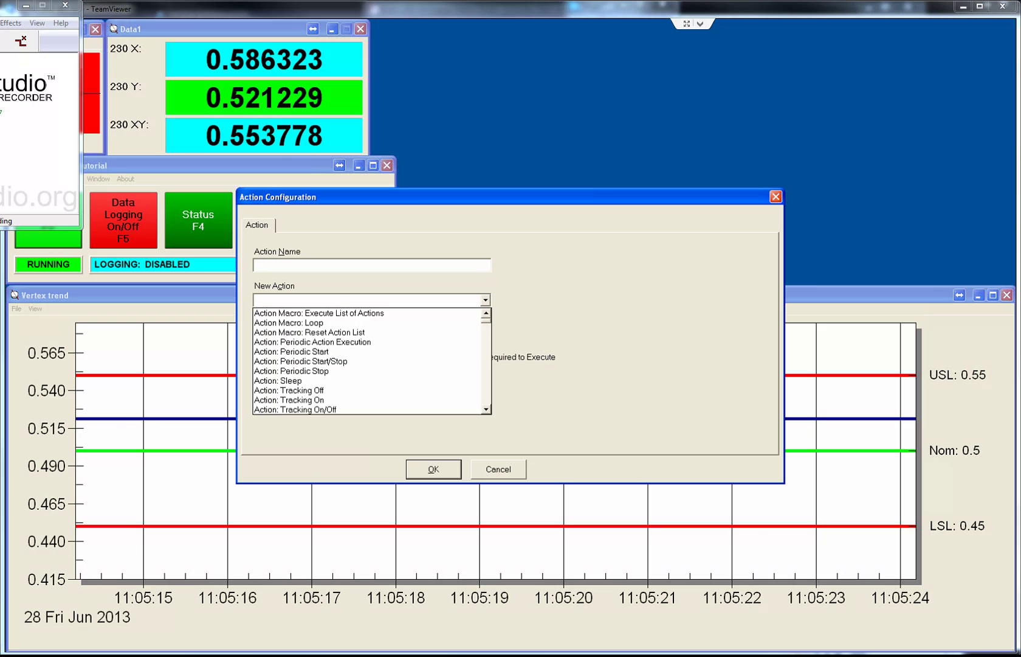
{"action": "key", "text": "f"}
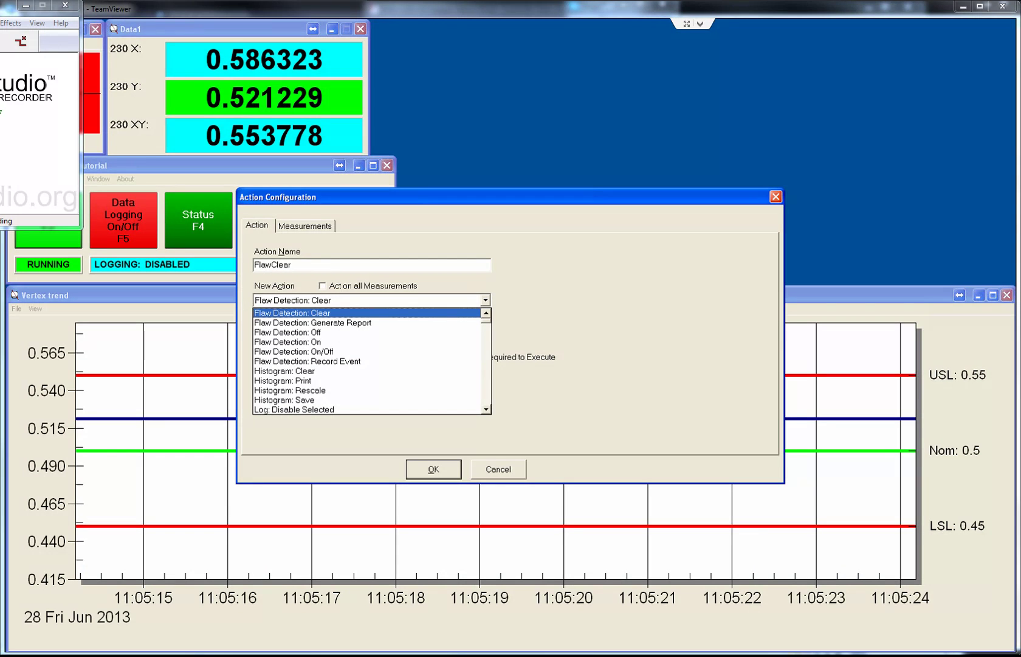
{"action": "key", "text": "Down"}
{"action": "key", "text": "Down"}
{"action": "key", "text": "Down"}
{"action": "key", "text": "Down"}
{"action": "left_click", "coordinate": [287, 342]}
- Name the action Flaw Start, make it act on all measurements, and accept it
{"action": "left_click", "coordinate": [282, 265]}
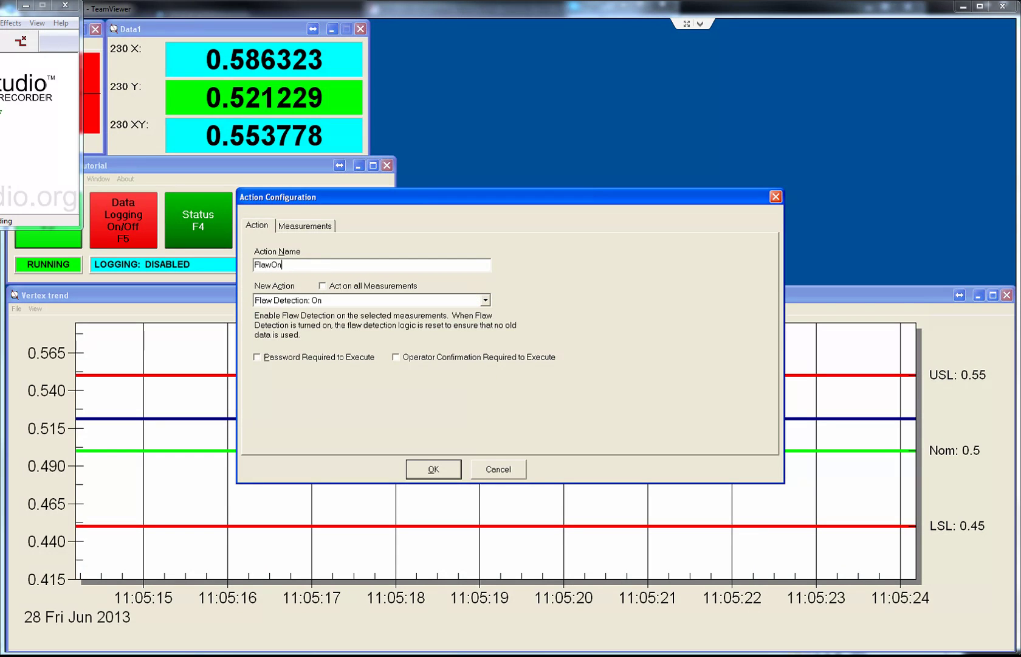
{"action": "key", "text": "BackSpace"}
{"action": "key", "text": "BackSpace"}
{"action": "type", "text": "Start"}
{"action": "left_click", "coordinate": [322, 285]}
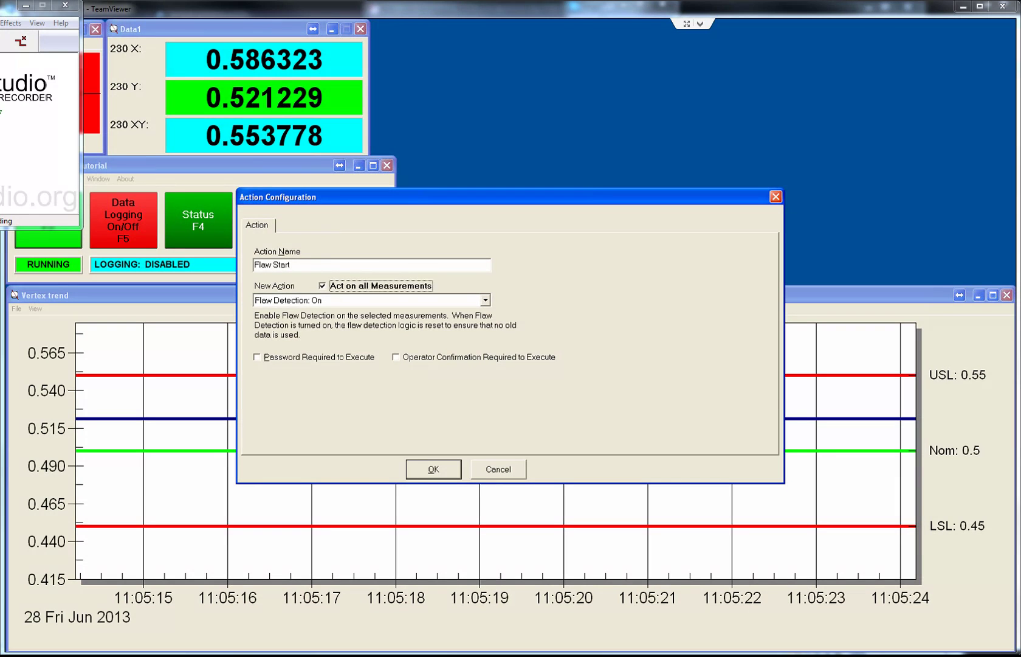
{"action": "key", "text": "space"}
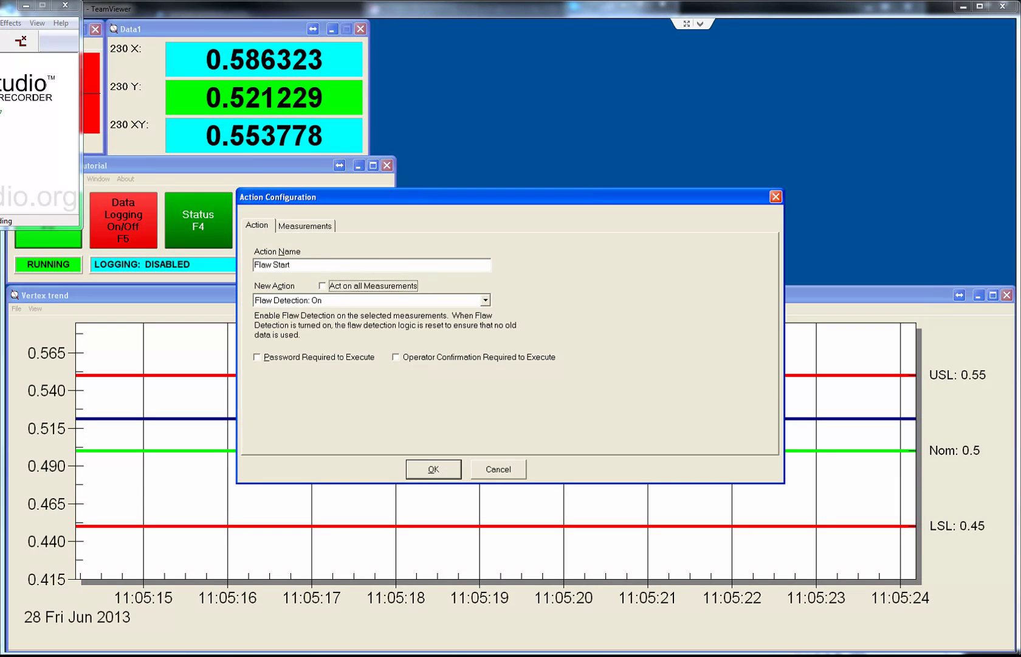
{"action": "key", "text": "shift+Tab"}
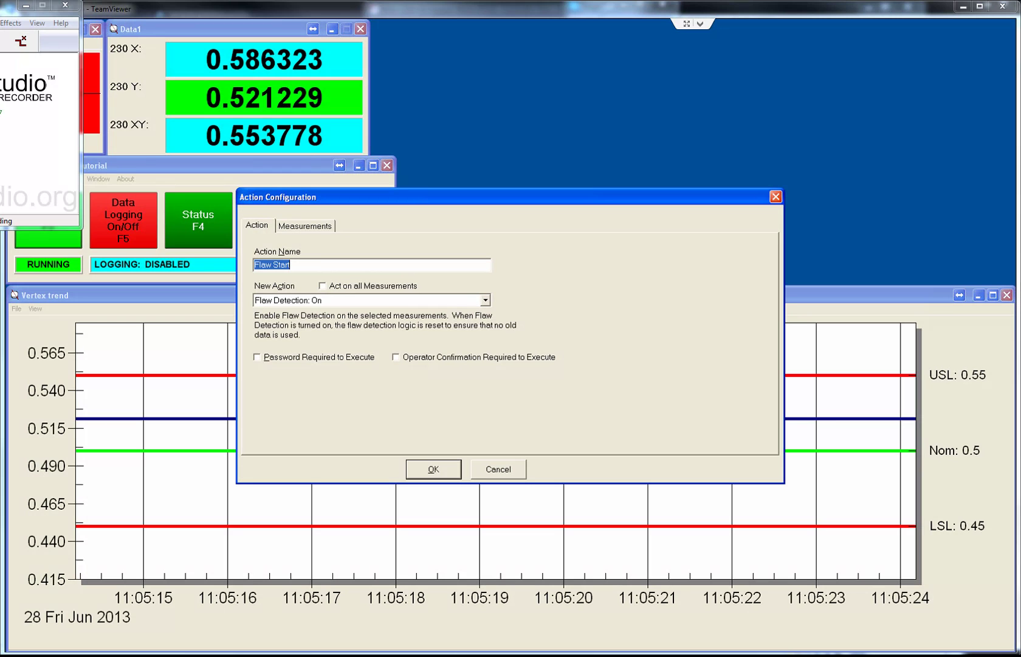
{"action": "key", "text": "Tab"}
{"action": "key", "text": "space"}
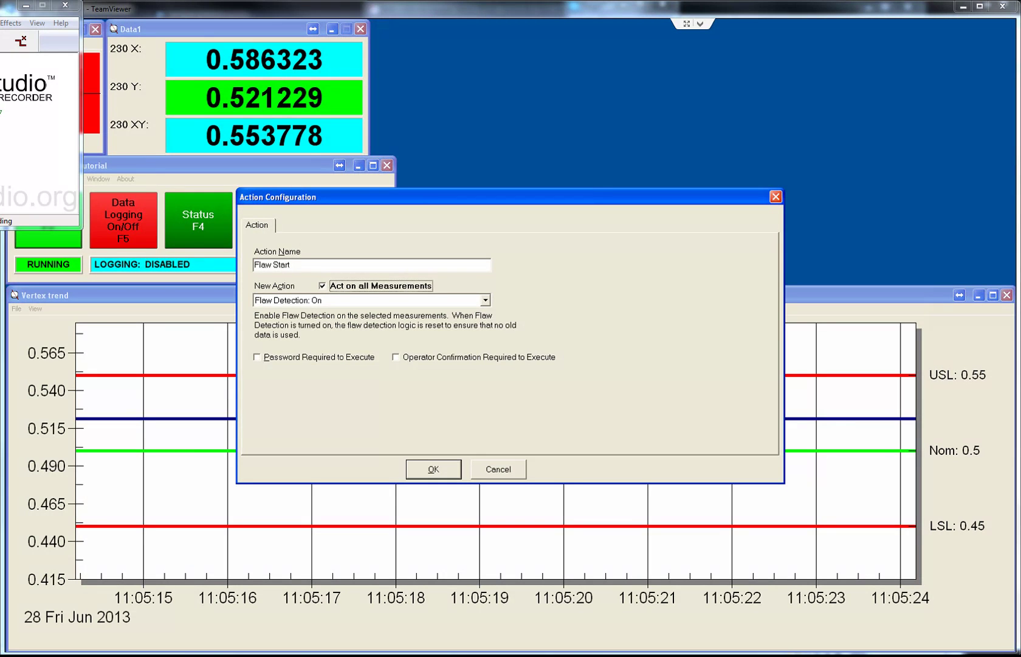
{"action": "key", "text": "Return"}
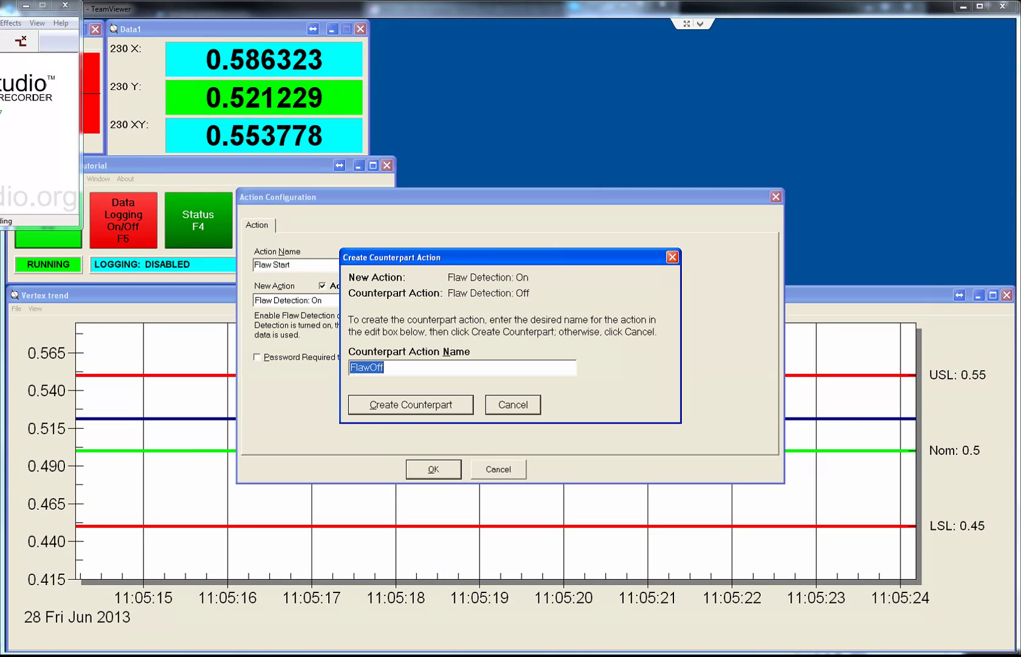
- Create the counterpart Flaw Detection: Off action with the name Flaw Stop
{"action": "left_click", "coordinate": [371, 367]}
{"action": "key", "text": "shift+End"}
{"action": "type", "text": "Stop"}
{"action": "key", "text": "Return"}
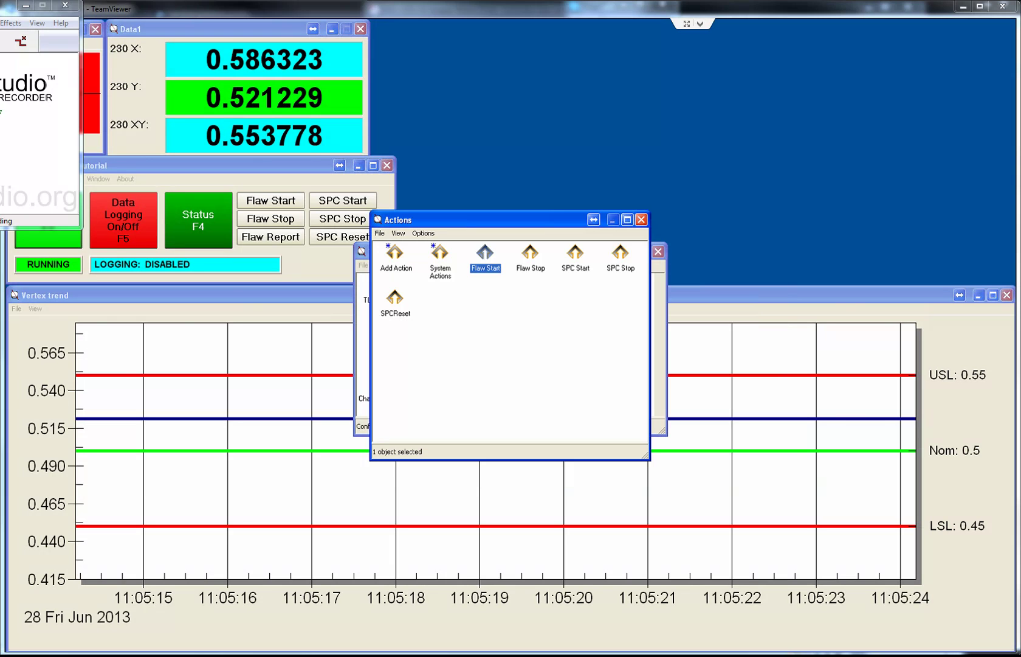
- Add a Flaw Detection: Generate Report action that acts on all measurements
{"action": "double_click", "coordinate": [395, 259]}
{"action": "left_click", "coordinate": [485, 299]}
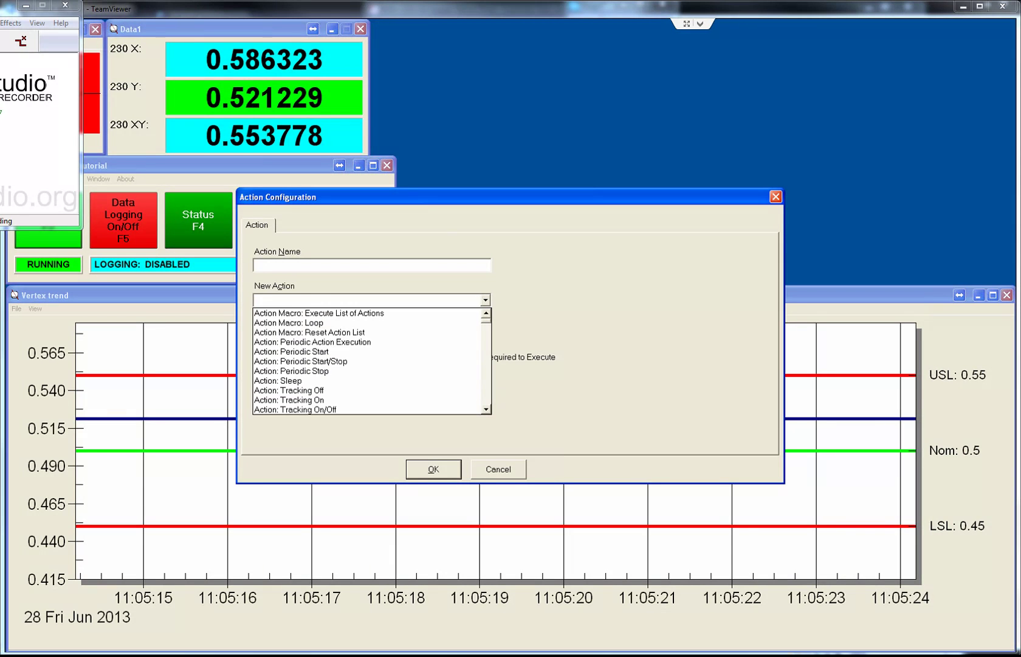
{"action": "key", "text": "f"}
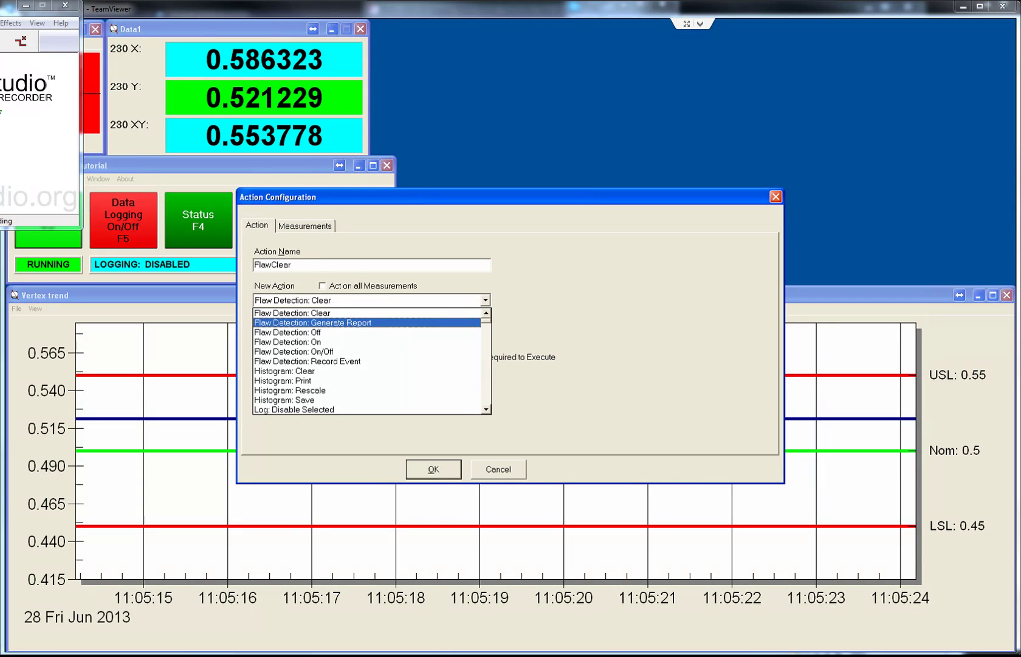
{"action": "key", "text": "Return"}
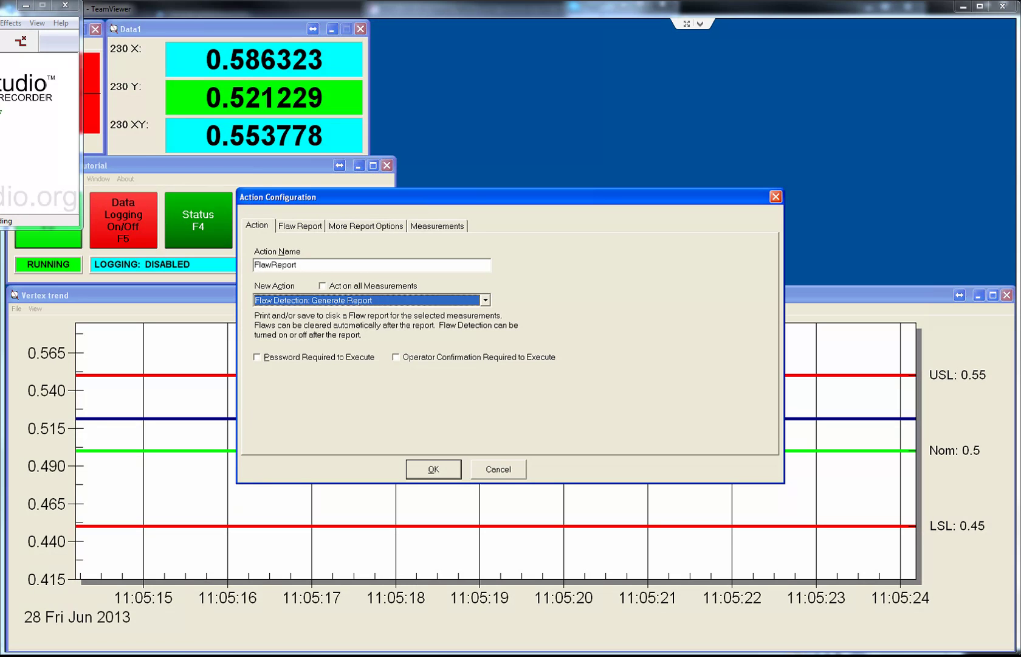
{"action": "left_click", "coordinate": [322, 285]}
{"action": "key", "text": "space"}
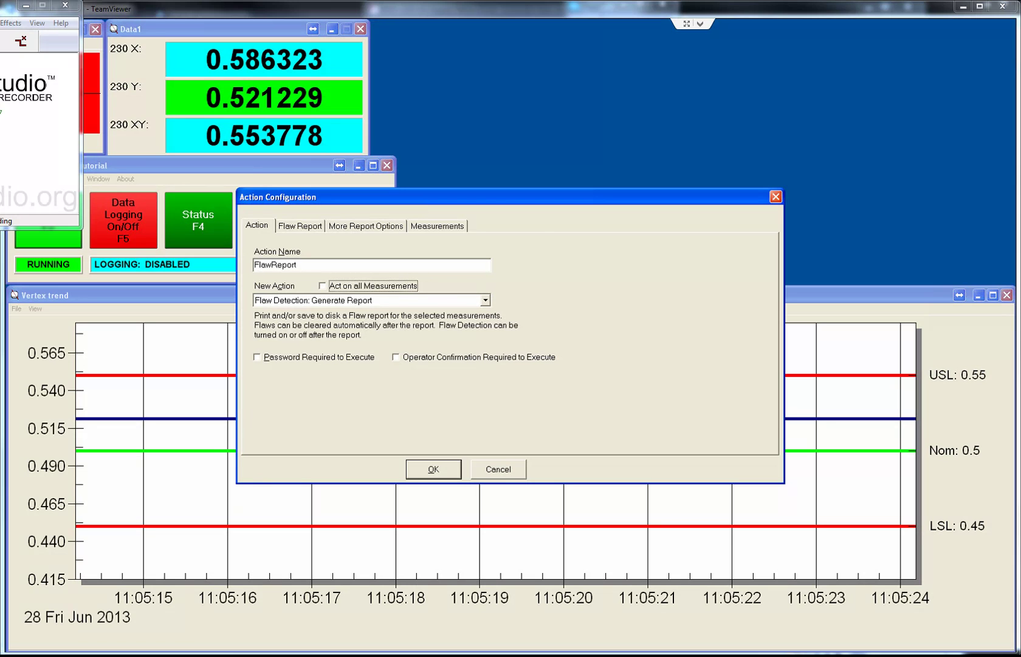
{"action": "left_click", "coordinate": [437, 225]}
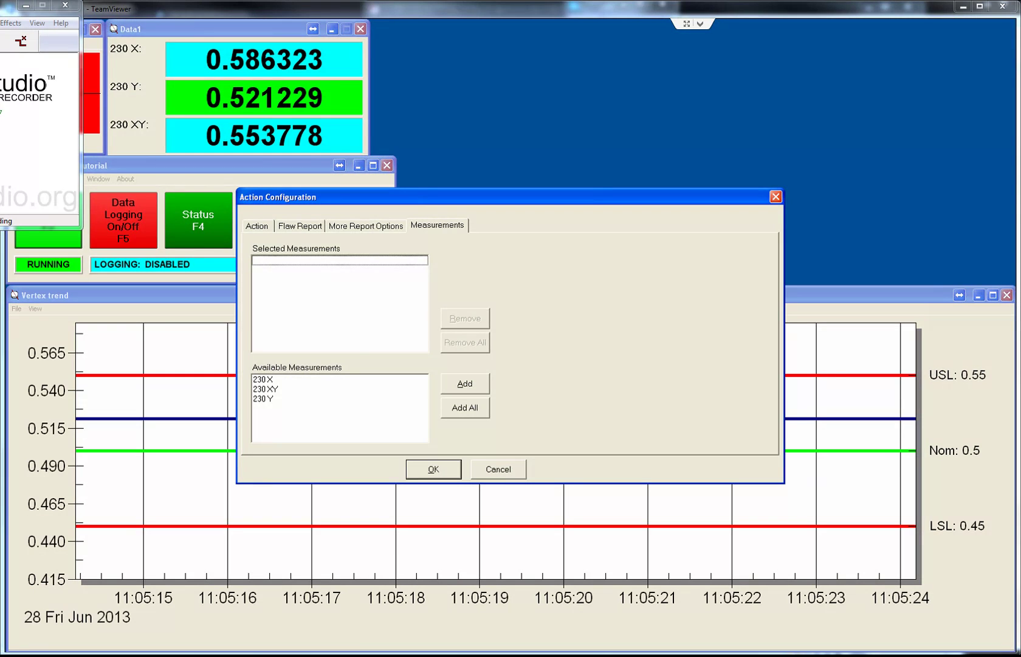
{"action": "key", "text": "ctrl+Tab"}
{"action": "left_click", "coordinate": [322, 286]}
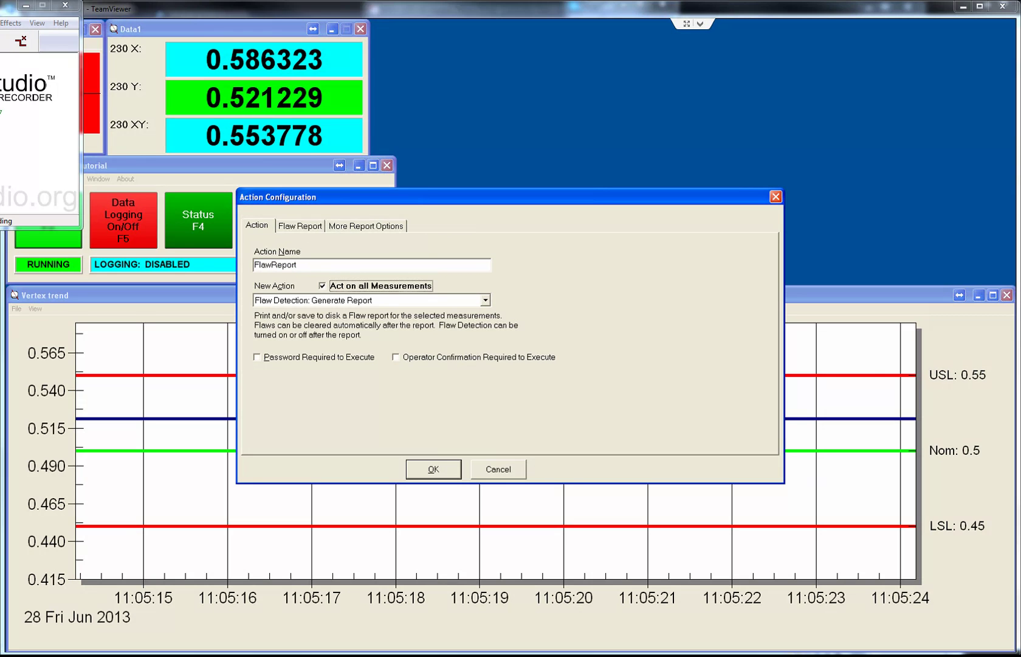
- Set the flaw report to save to disk as comma-separated data with a header, without printing
{"action": "key", "text": "ctrl+Tab"}
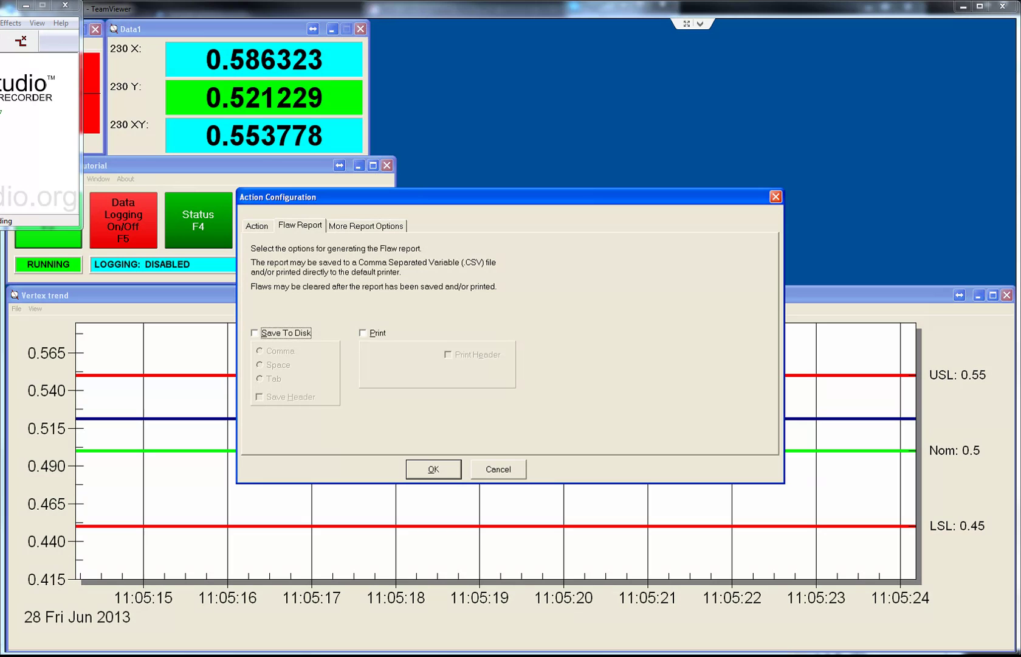
{"action": "key", "text": "space"}
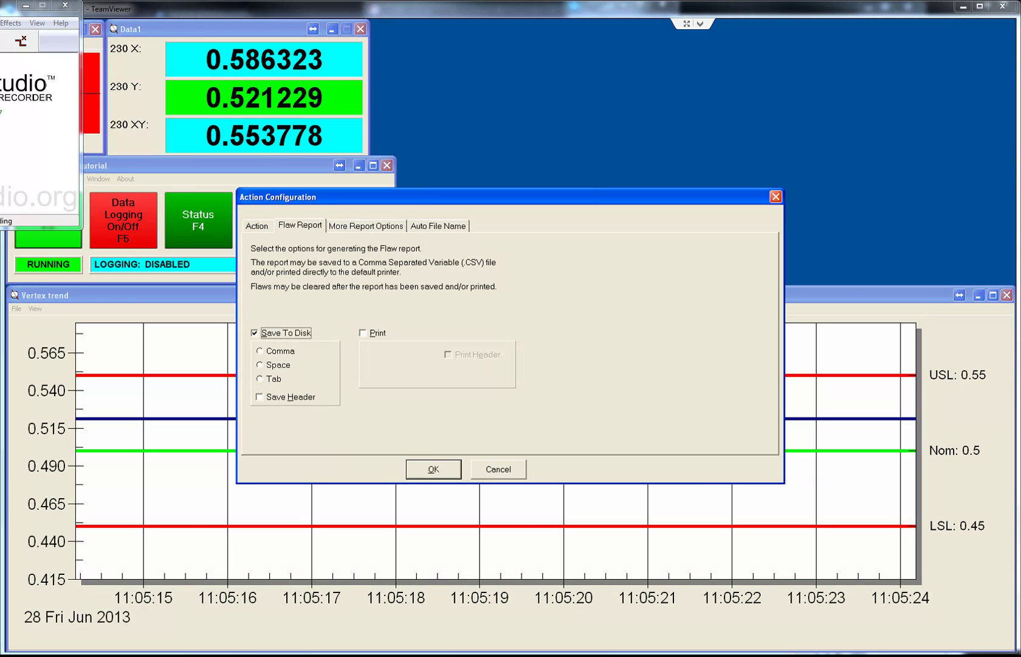
{"action": "key", "text": "Tab"}
{"action": "key", "text": "space"}
{"action": "key", "text": "space"}
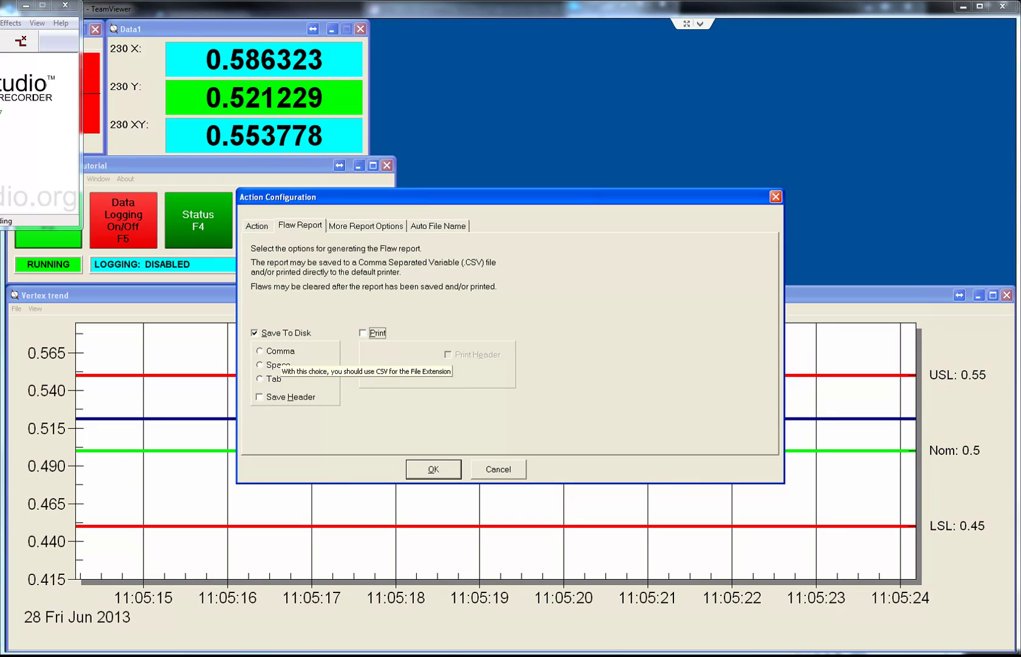
{"action": "left_click", "coordinate": [281, 351]}
{"action": "key", "text": "Tab"}
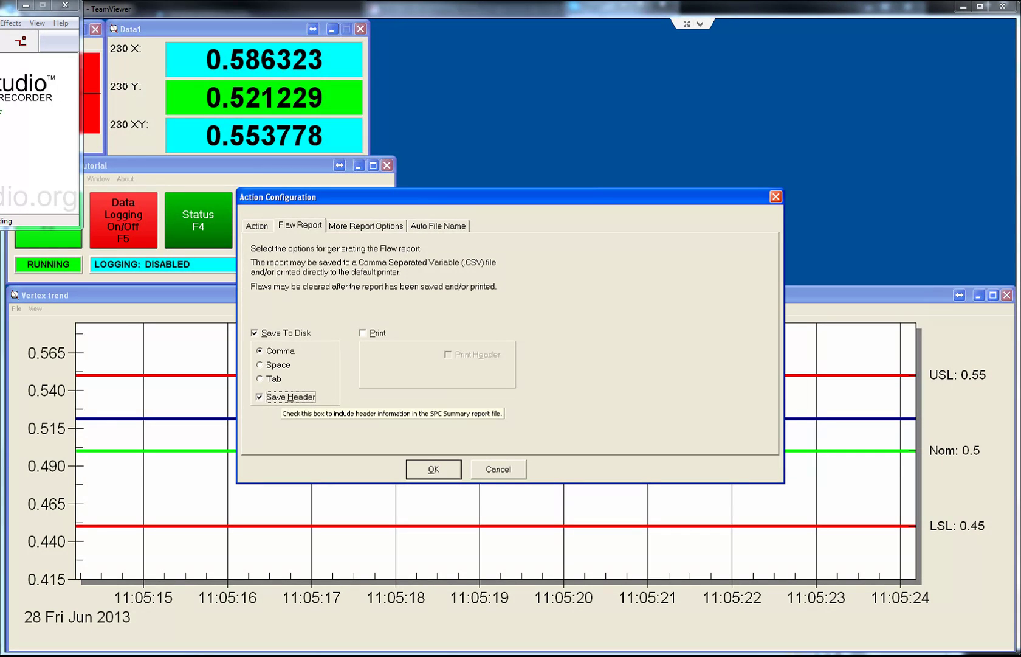
- Include measurement names in the report, clear flaws after generating it, and leave the flaw detection state after the report Unchanged
{"action": "key", "text": "ctrl+Tab"}
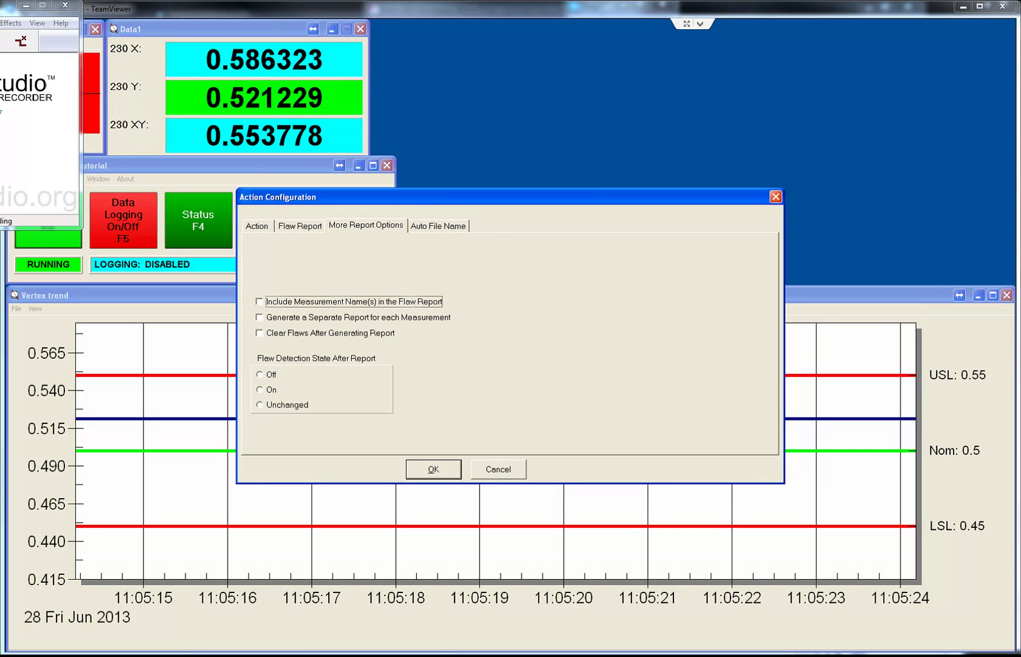
{"action": "key", "text": "space"}
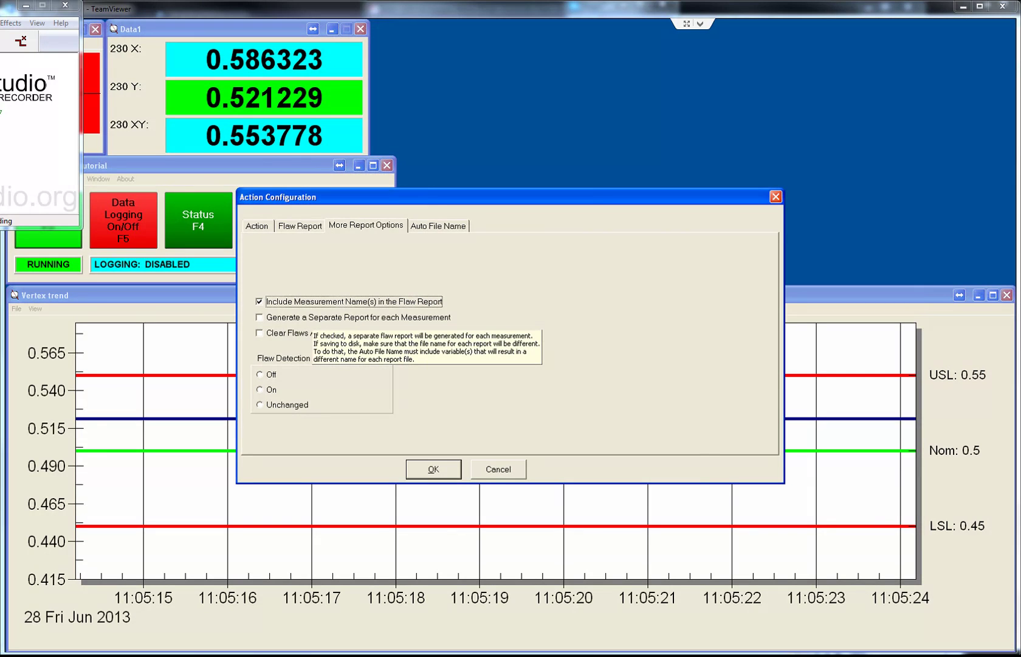
{"action": "left_click", "coordinate": [260, 333]}
{"action": "key", "text": "space"}
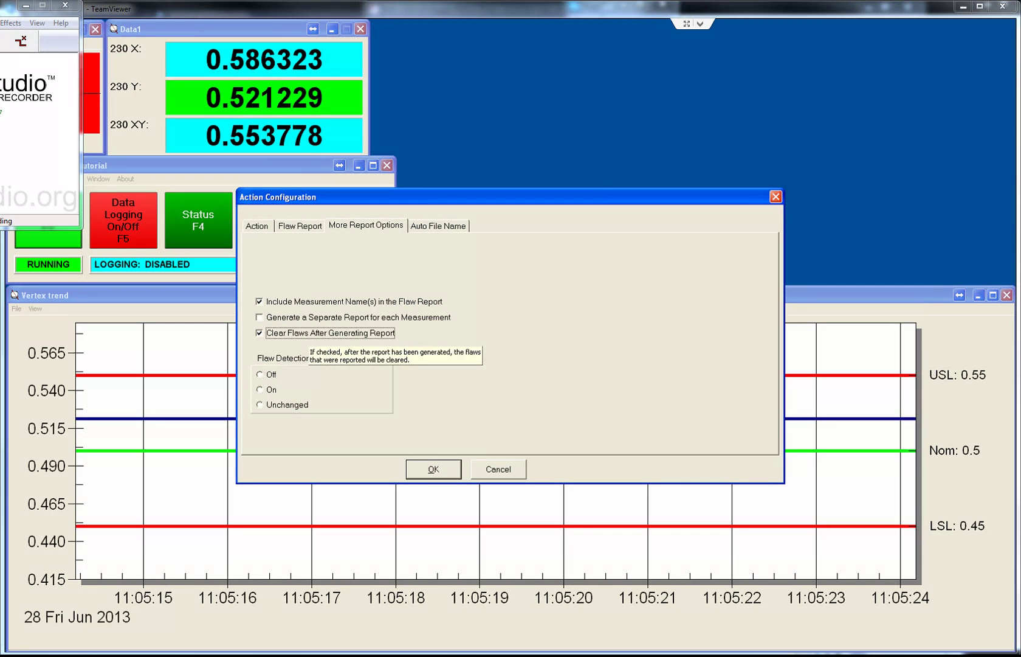
{"action": "key", "text": "Tab"}
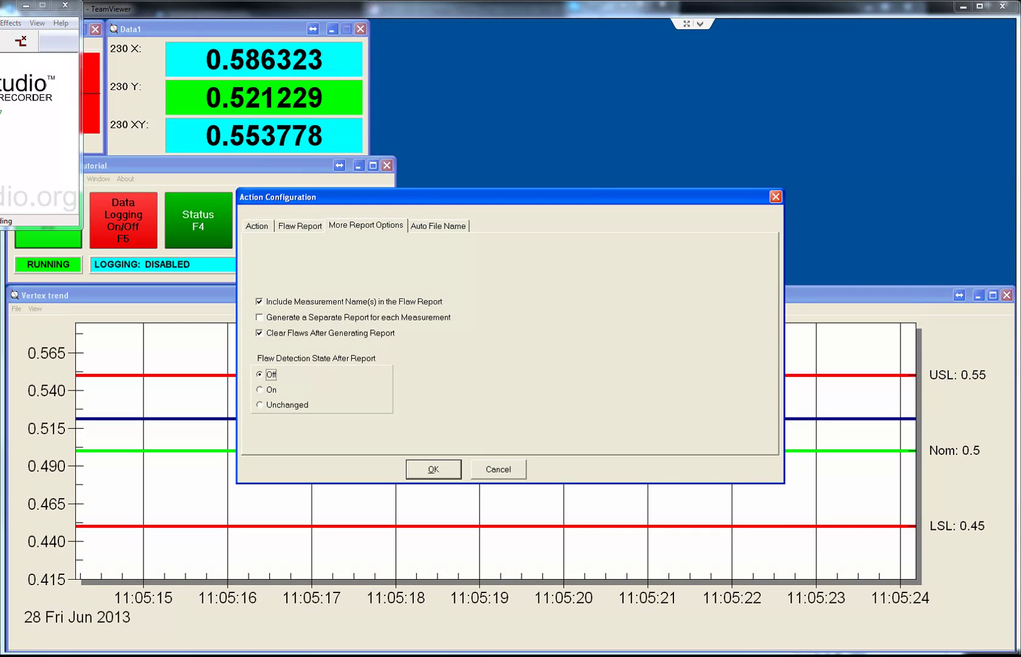
{"action": "key", "text": "Down"}
{"action": "key", "text": "Down"}
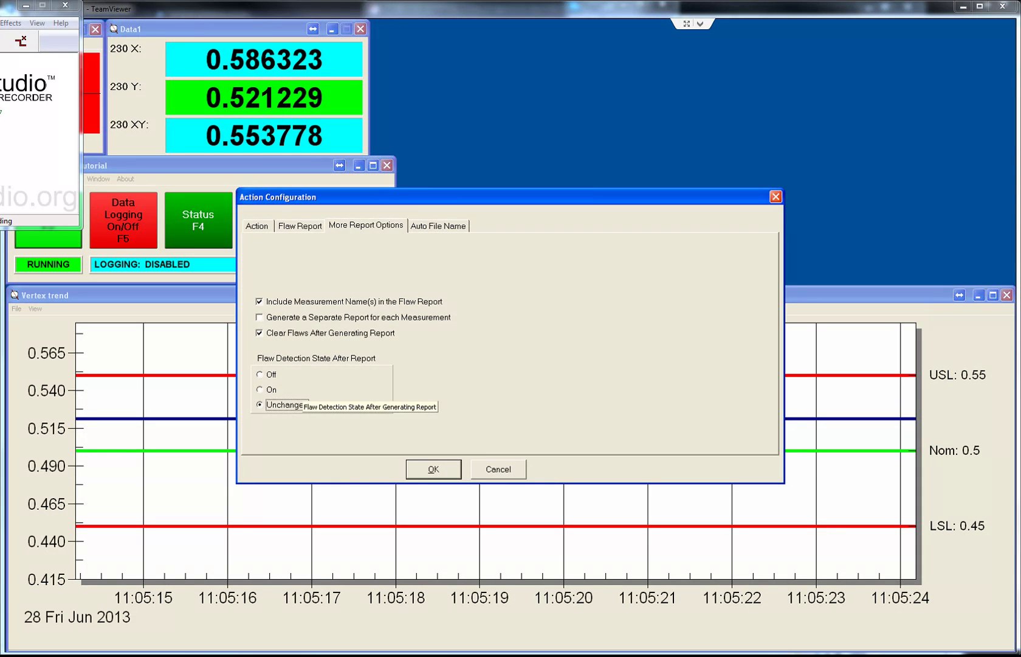
- Set the report's auto file name to c:\data\<=Date>\Flaw Report, inserting <=Date> as a variable
{"action": "key", "text": "ctrl+Tab"}
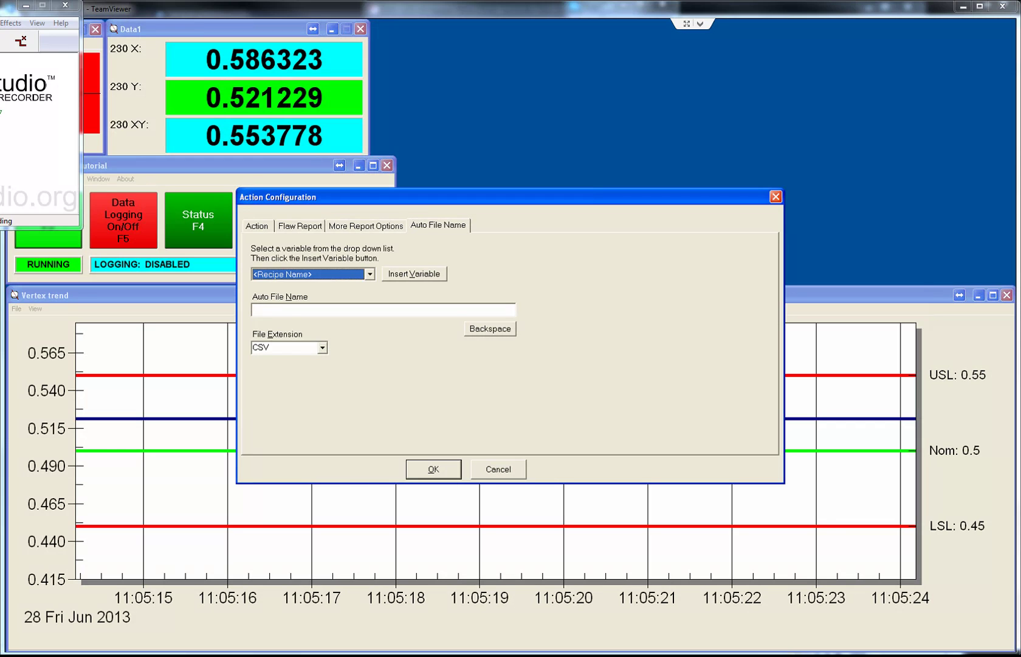
{"action": "left_click", "coordinate": [252, 309]}
{"action": "type", "text": "c:\\"}
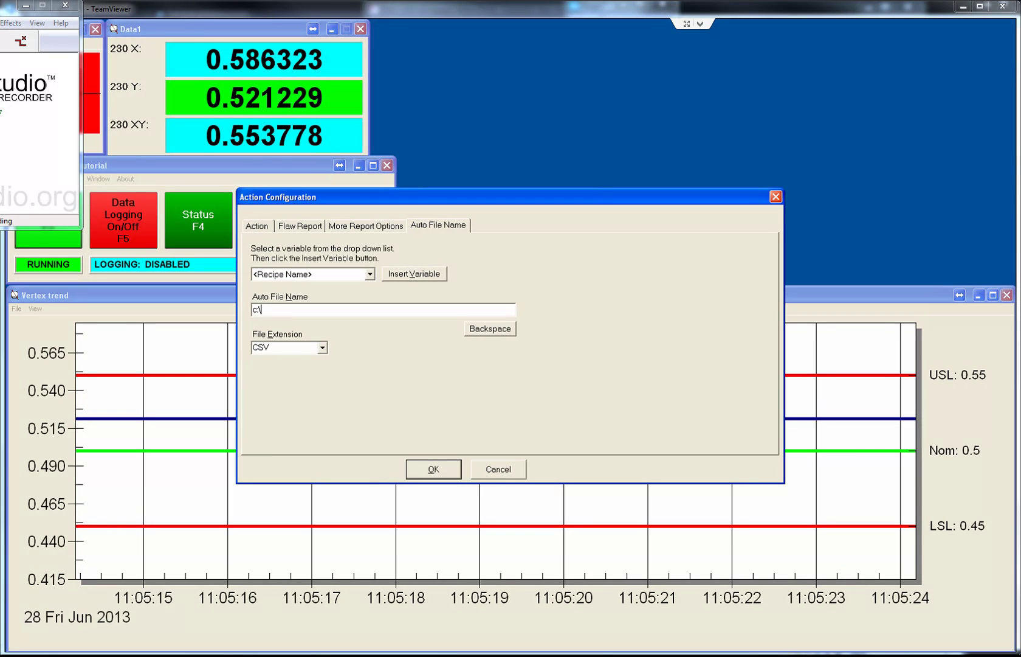
{"action": "type", "text": "data\\"}
{"action": "left_click", "coordinate": [370, 274]}
{"action": "scroll", "coordinate": [310, 321], "scroll_direction": "down", "scroll_amount": 3}
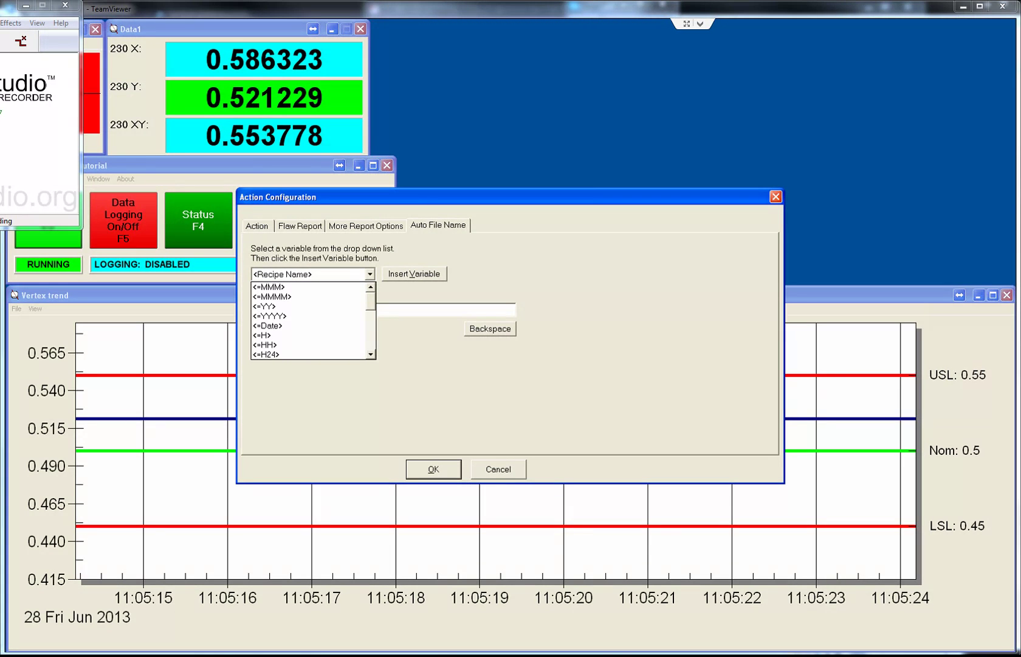
{"action": "left_click", "coordinate": [268, 325]}
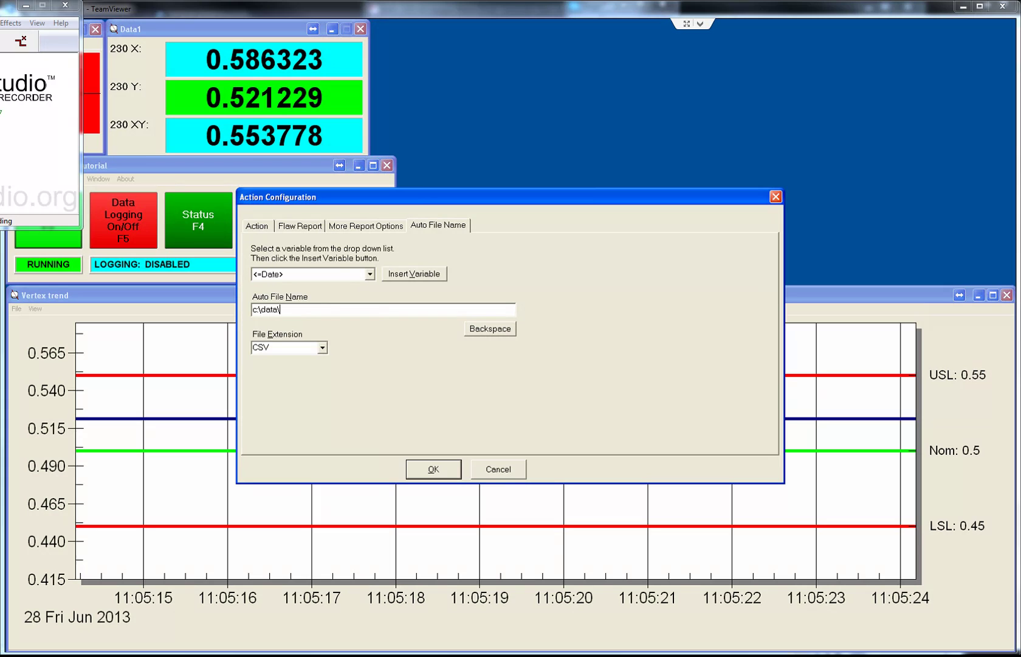
{"action": "left_click", "coordinate": [414, 274]}
{"action": "left_click", "coordinate": [378, 309]}
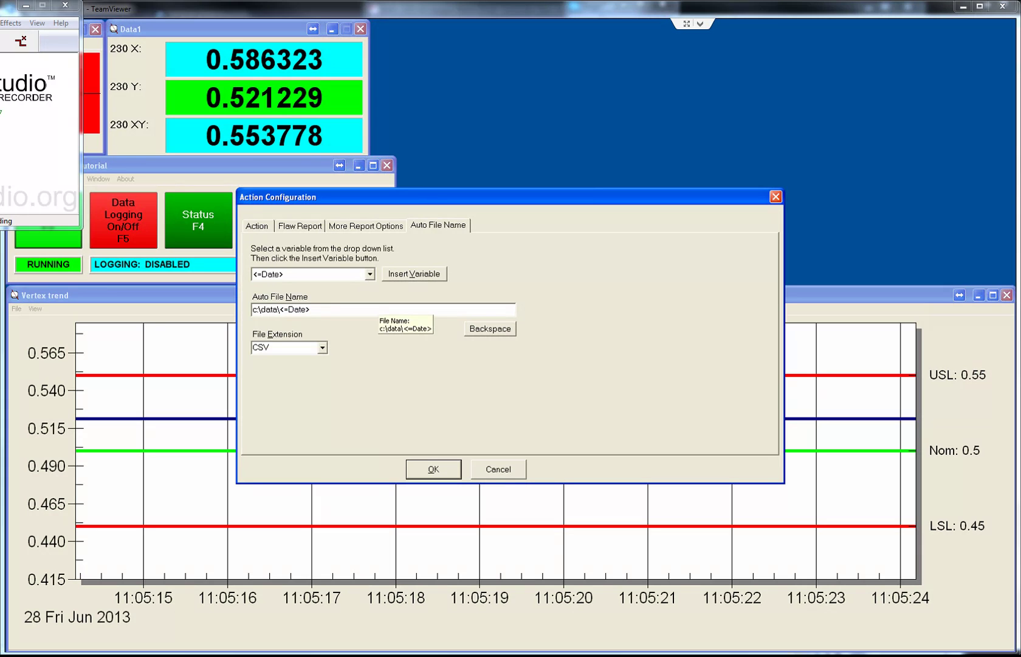
{"action": "type", "text": "\\Fl"}
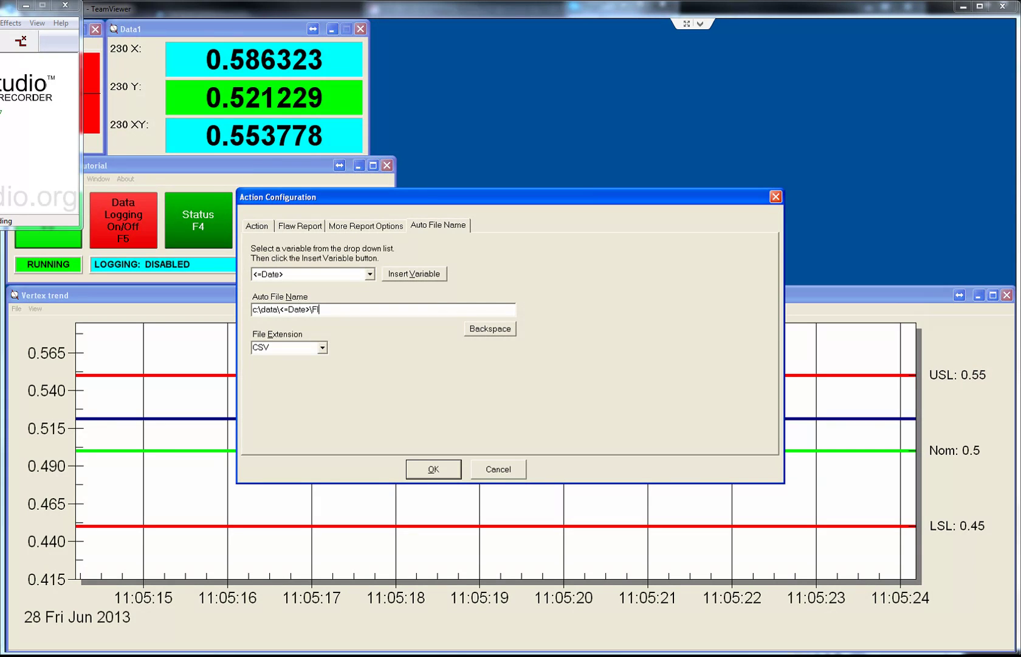
{"action": "type", "text": "aw Report"}
- Append the <=Time> variable to the report's auto file name, accept the action, and close the Actions window
{"action": "left_click", "coordinate": [369, 273]}
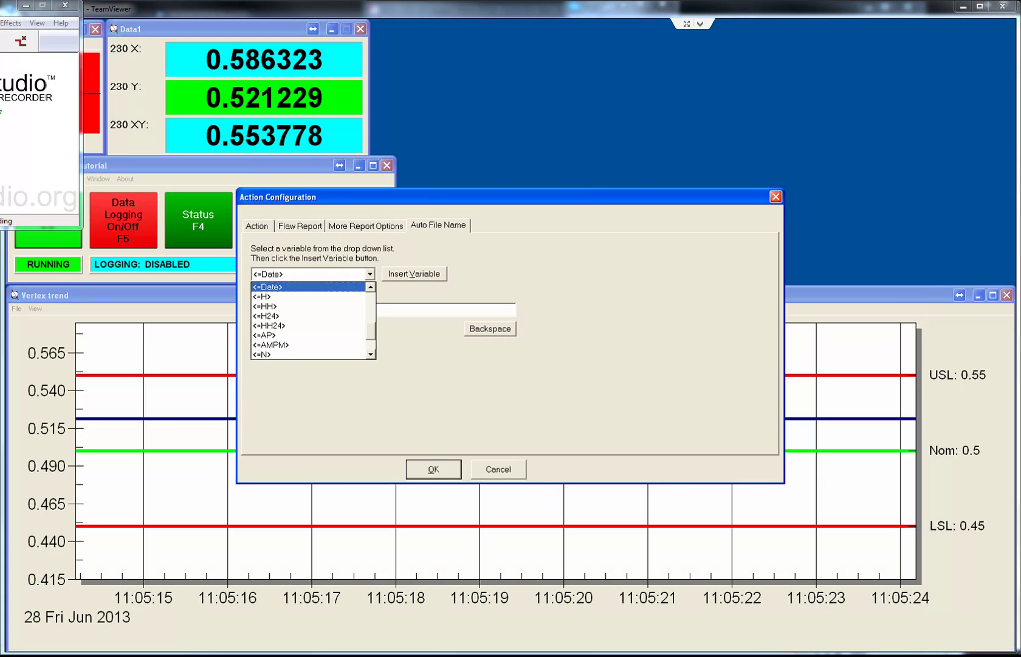
{"action": "scroll", "coordinate": [308, 335], "scroll_direction": "down", "scroll_amount": 2}
{"action": "left_click", "coordinate": [308, 354]}
{"action": "key", "text": "alt+v"}
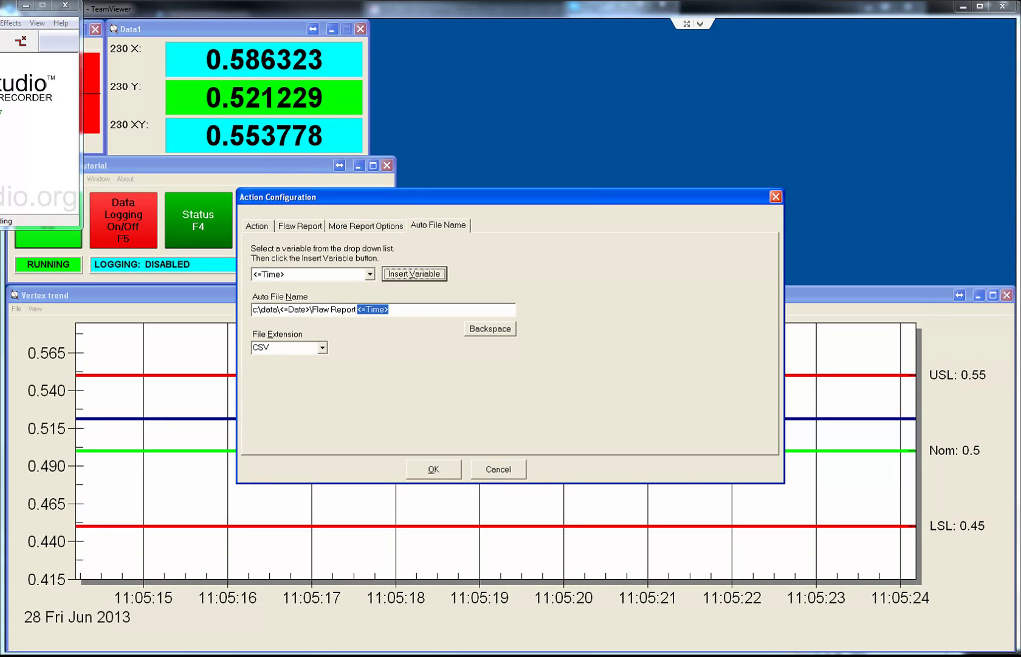
{"action": "key", "text": "alt+o"}
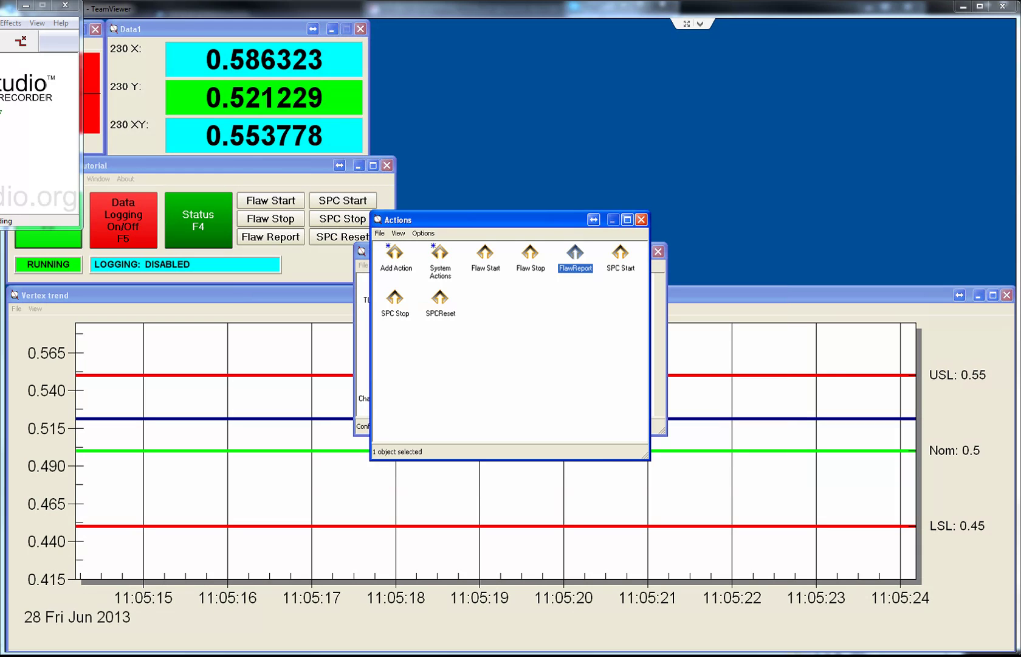
{"action": "left_click", "coordinate": [641, 220]}
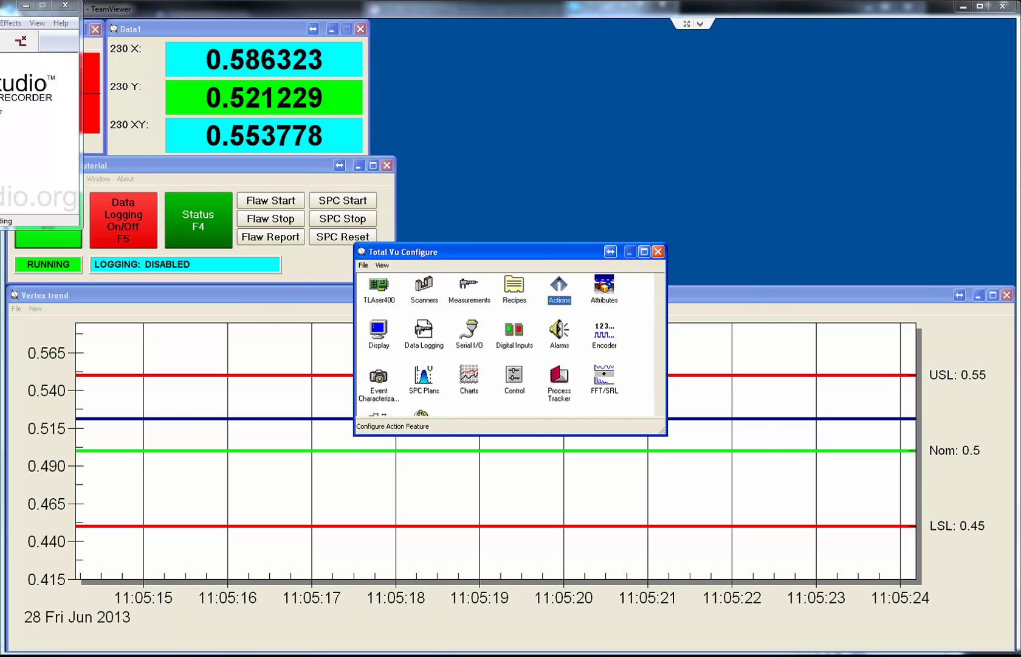
- Open the display configuration and assign the FlawReport action to the Flaw Report button
{"action": "double_click", "coordinate": [378, 333]}
{"action": "left_click_drag", "start_coordinate": [510, 197], "coordinate": [576, 187]}
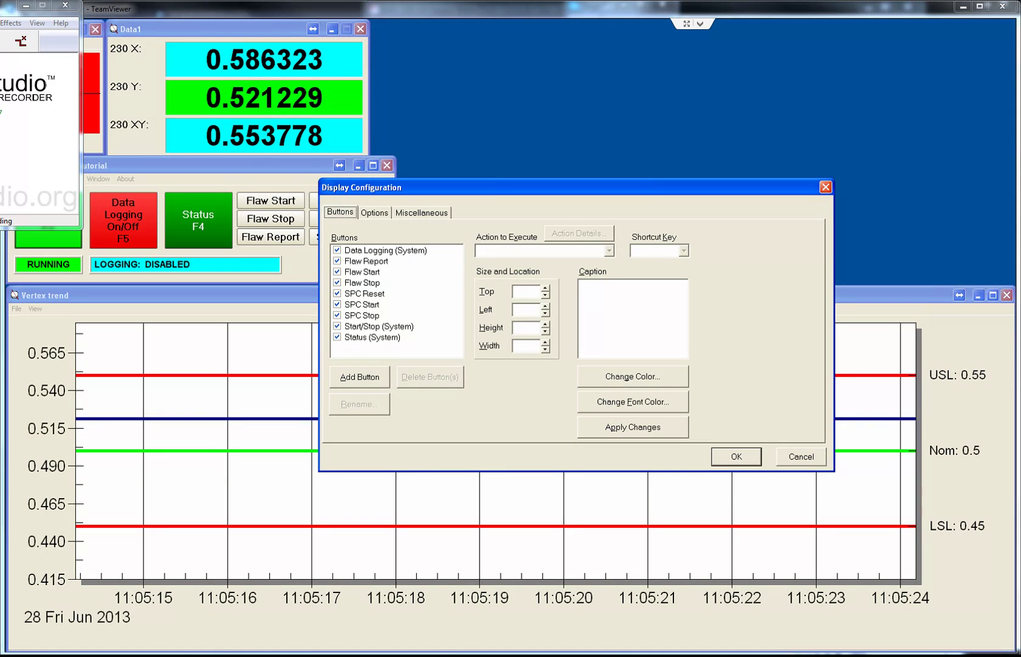
{"action": "left_click", "coordinate": [366, 261]}
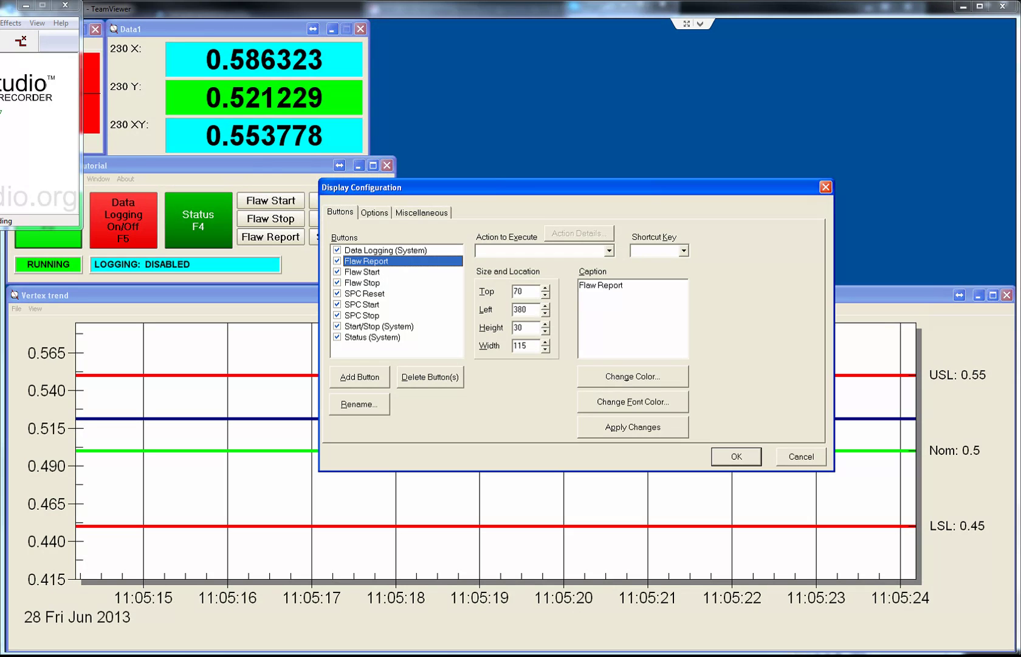
{"action": "left_click", "coordinate": [609, 250]}
{"action": "left_click", "coordinate": [498, 291]}
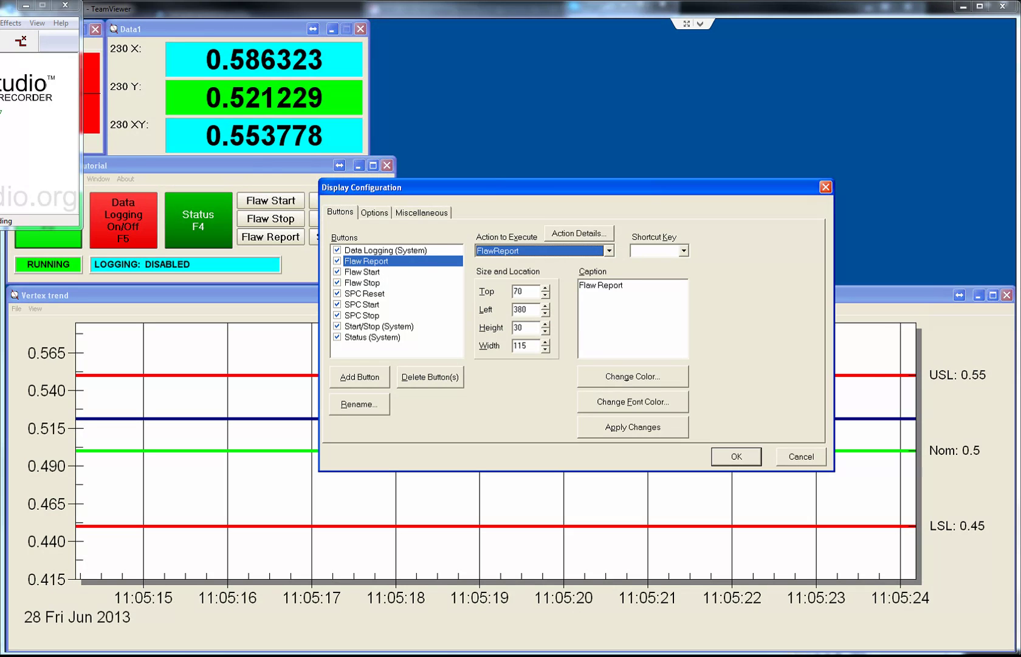
- Assign the Flaw Start and Flaw Stop actions to their matching buttons and accept the display configuration
{"action": "left_click", "coordinate": [363, 272]}
{"action": "left_click", "coordinate": [609, 250]}
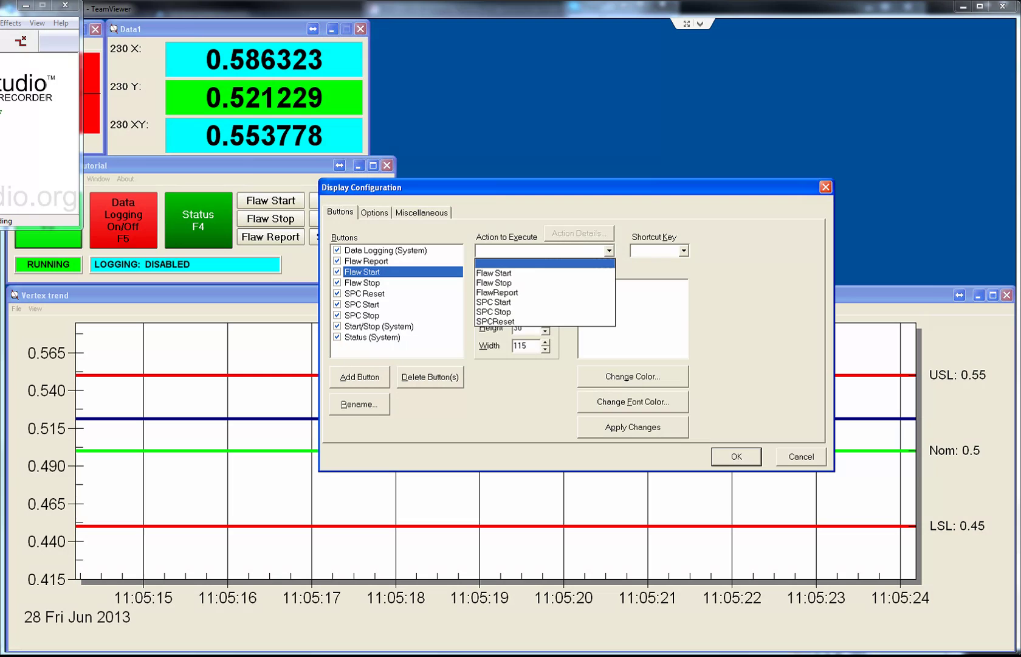
{"action": "left_click", "coordinate": [494, 273]}
{"action": "left_click", "coordinate": [362, 283]}
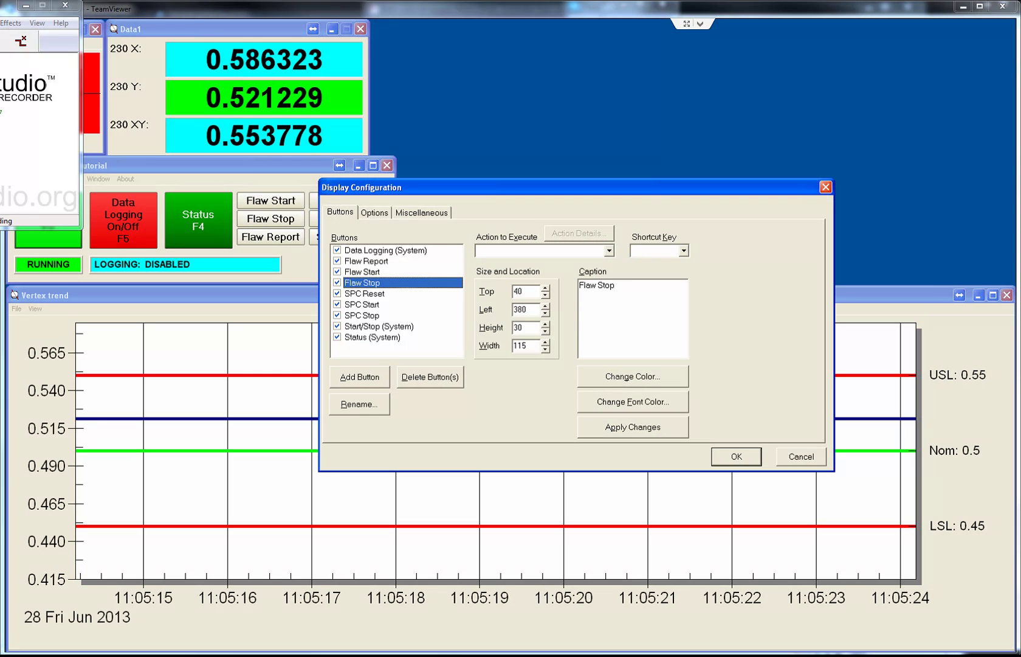
{"action": "left_click", "coordinate": [609, 250]}
{"action": "left_click", "coordinate": [494, 282]}
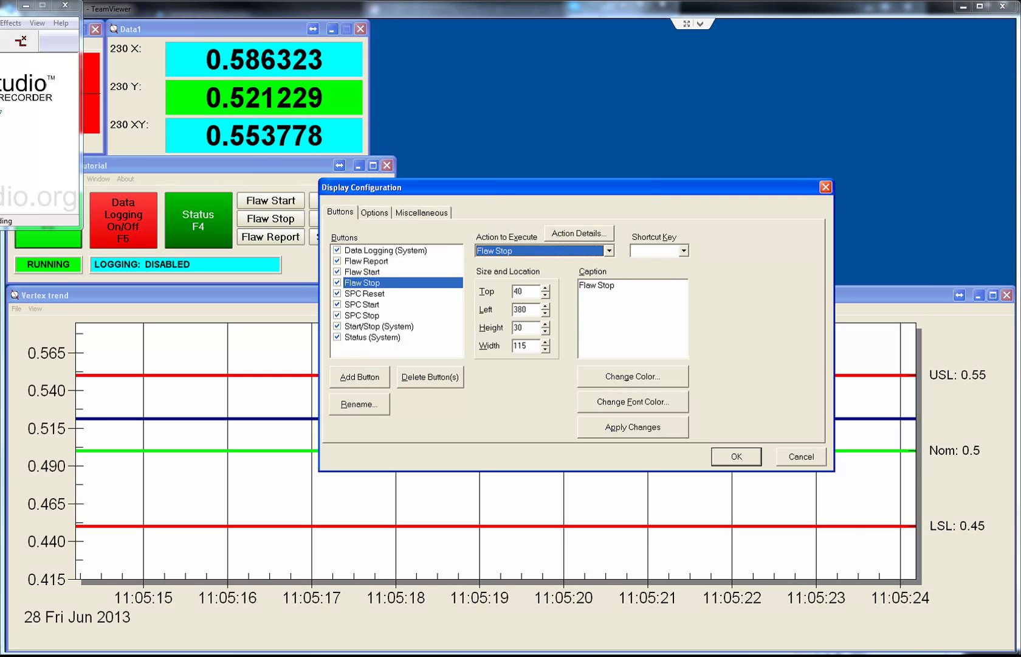
{"action": "left_click", "coordinate": [363, 272]}
{"action": "left_click", "coordinate": [366, 261]}
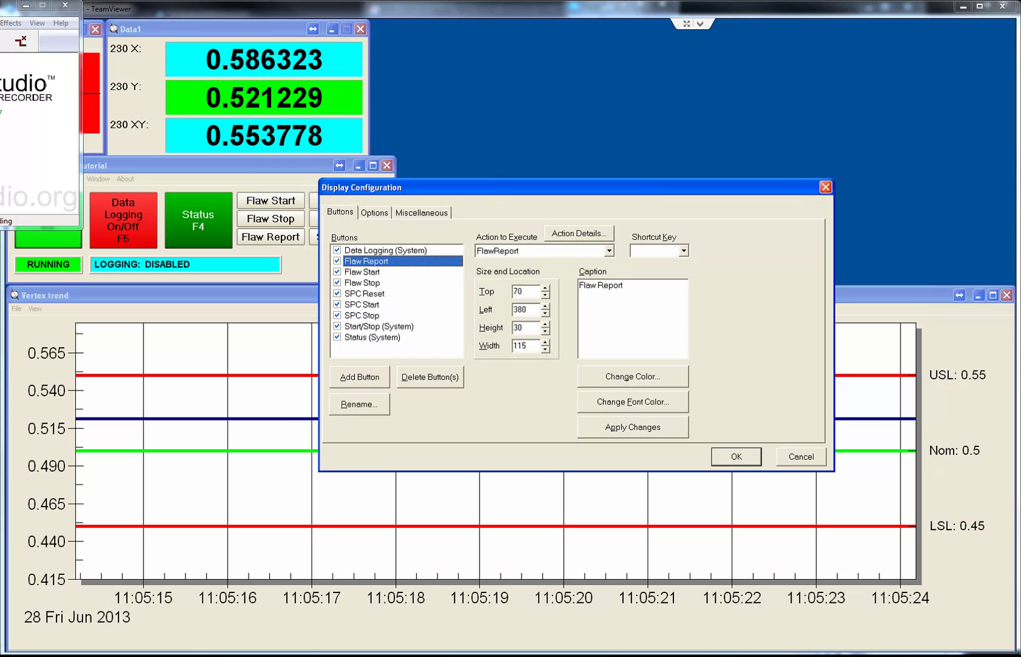
{"action": "key", "text": "Return"}
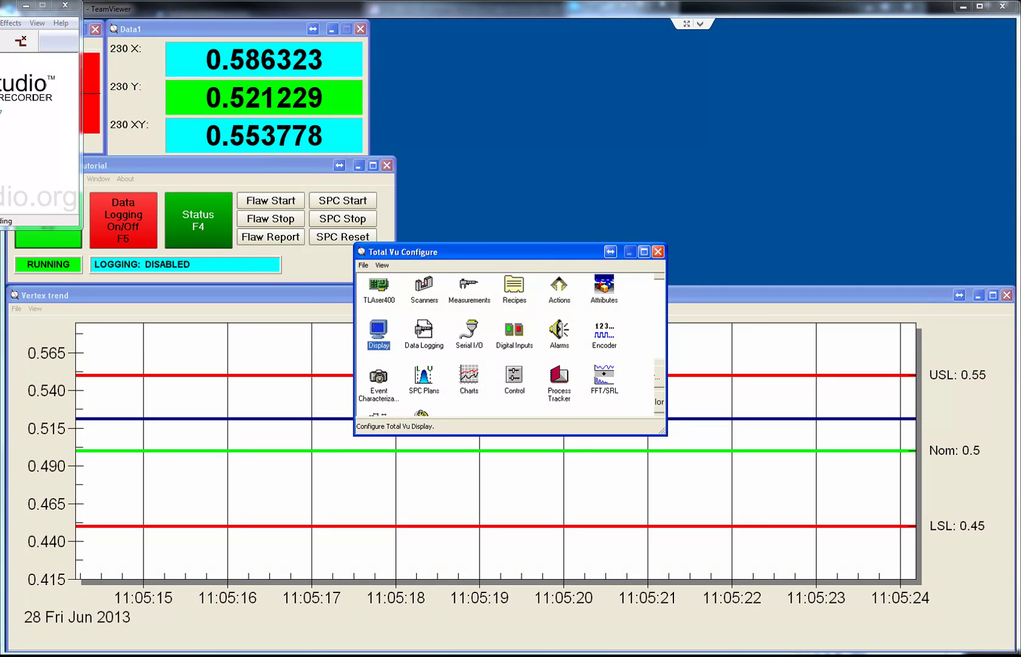
- Review the selected measurements of the Standard SPC plan and close the configuration windows
{"action": "left_click", "coordinate": [424, 380]}
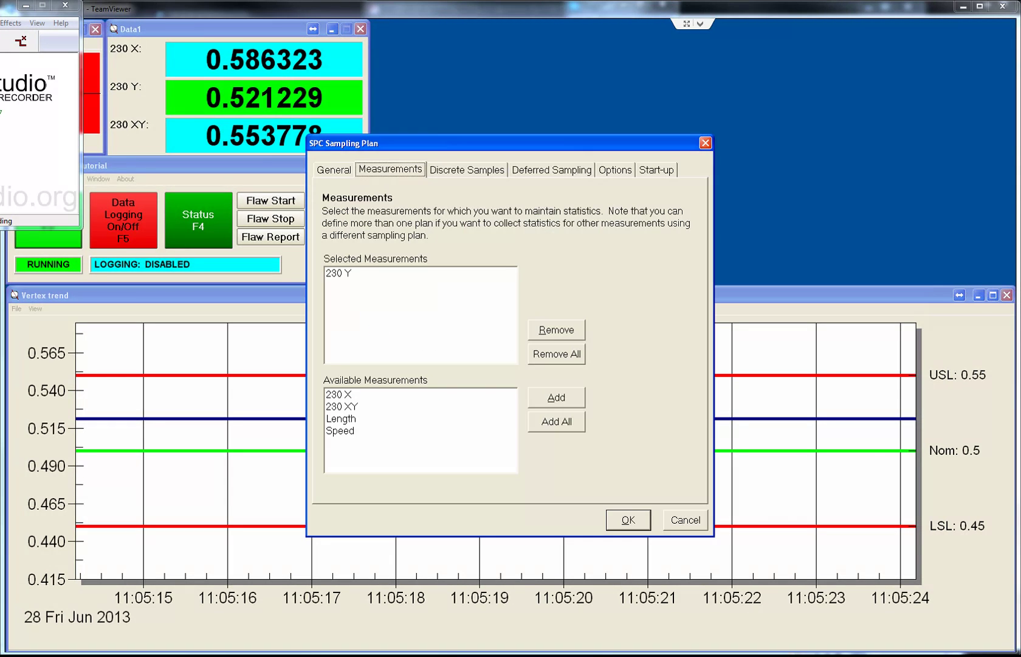
{"action": "key", "text": "Return"}
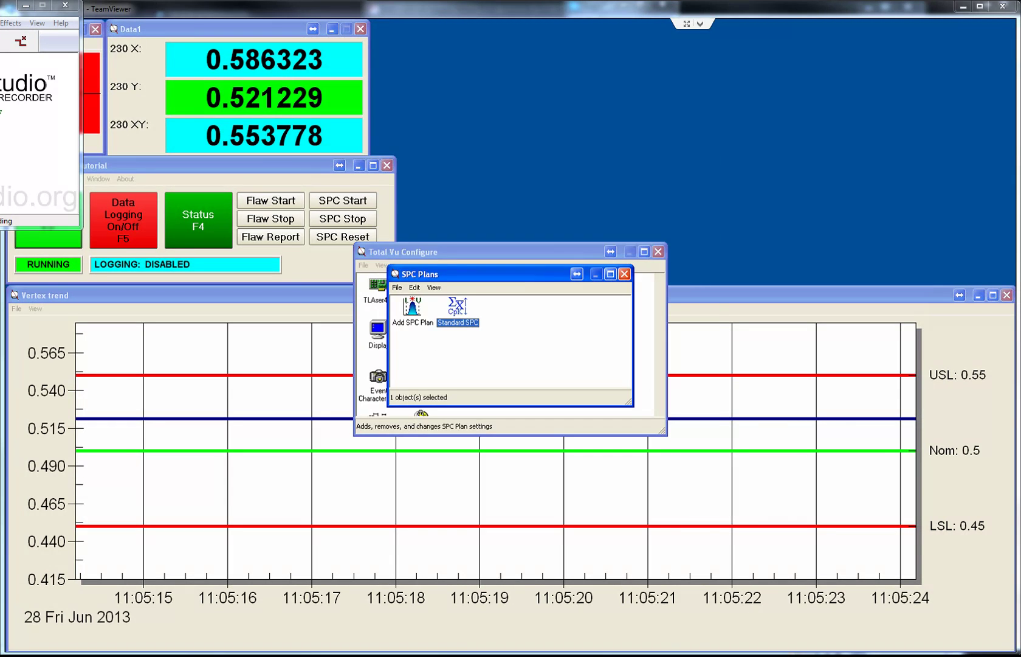
{"action": "key", "text": "Escape"}
{"action": "key", "text": "Escape"}
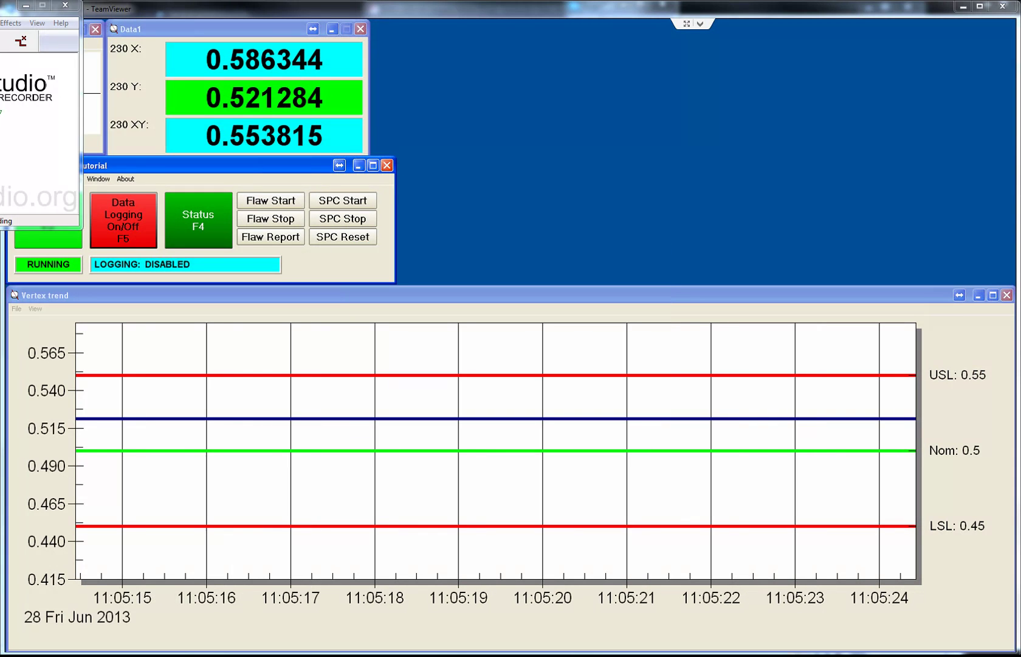
- Start a new SPC data window and include the 230 Y measurement from the Standard SPC plan
{"action": "key", "text": "alt+w"}
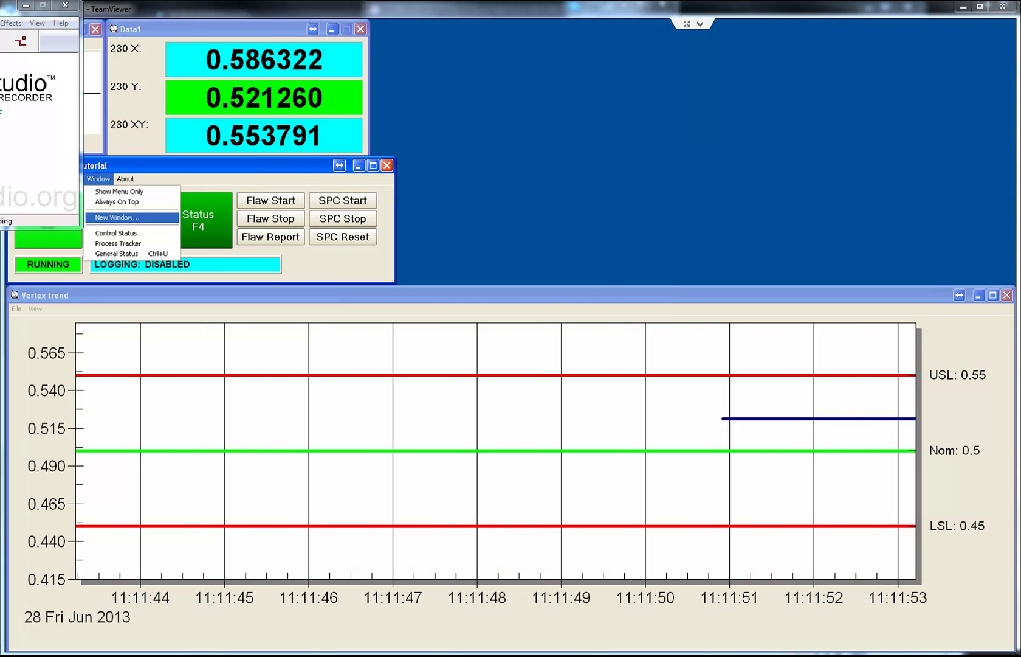
{"action": "key", "text": "Return"}
{"action": "key", "text": "Down"}
{"action": "key", "text": "Down"}
{"action": "key", "text": "Return"}
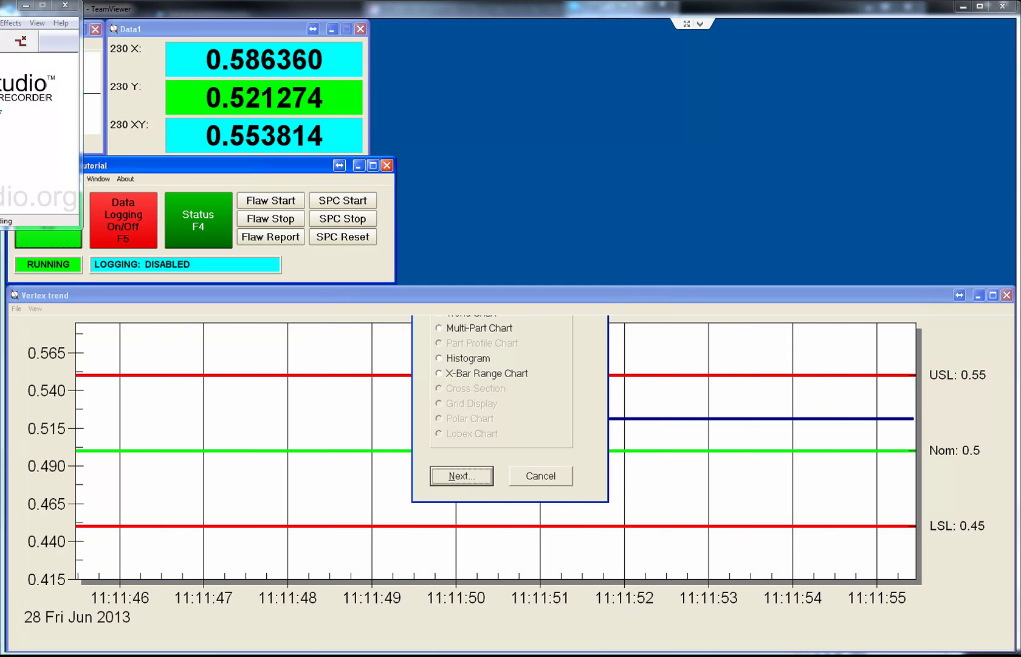
{"action": "key", "text": "space"}
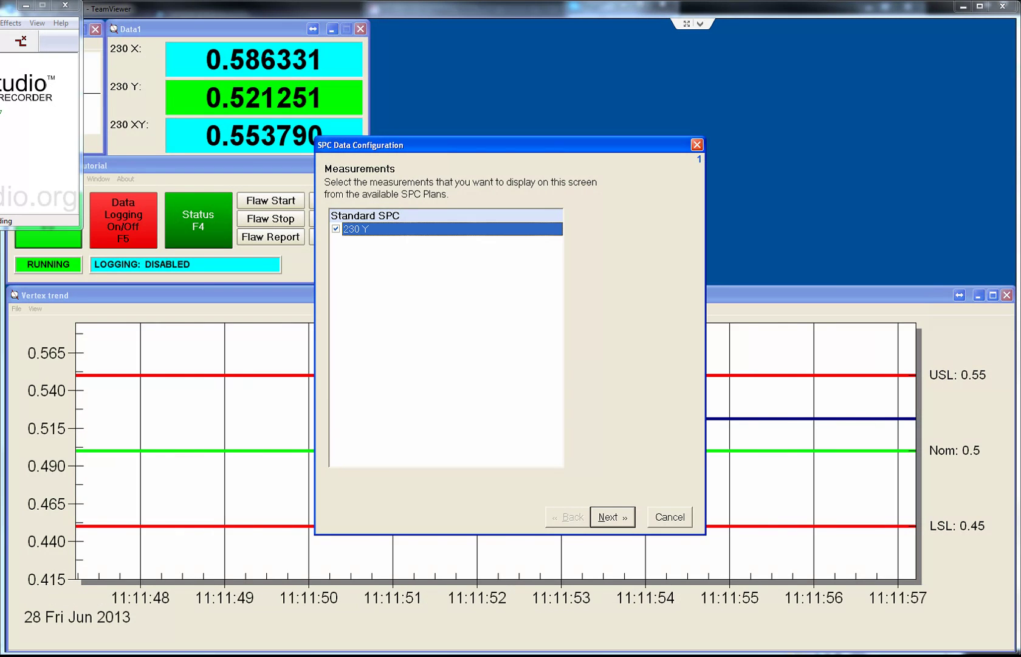
{"action": "key", "text": "Return"}
- Select the default fields for the SPC data window and add the Flaw Count field
{"action": "left_click", "coordinate": [376, 458]}
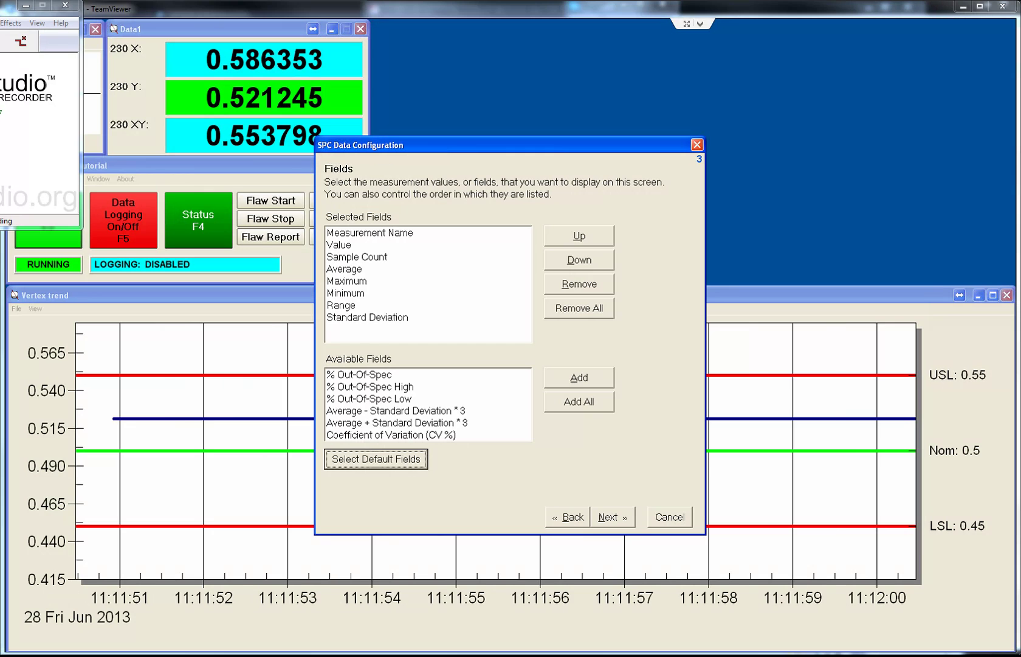
{"action": "left_click", "coordinate": [355, 423]}
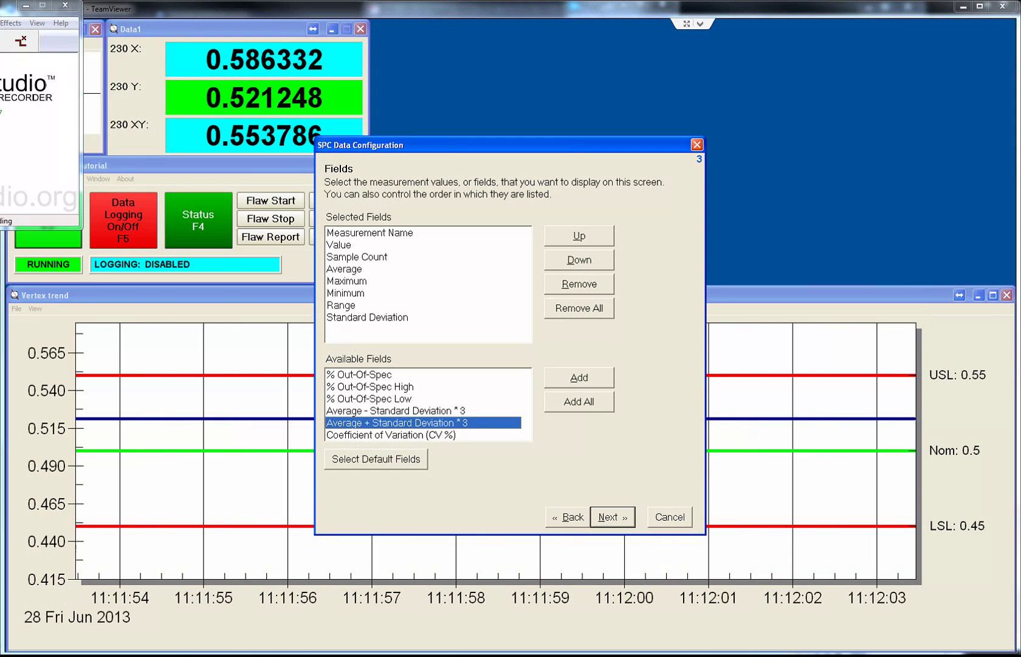
{"action": "key", "text": "Down"}
{"action": "key", "text": "Down"}
{"action": "key", "text": "Down"}
{"action": "key", "text": "Down"}
{"action": "key", "text": "Down"}
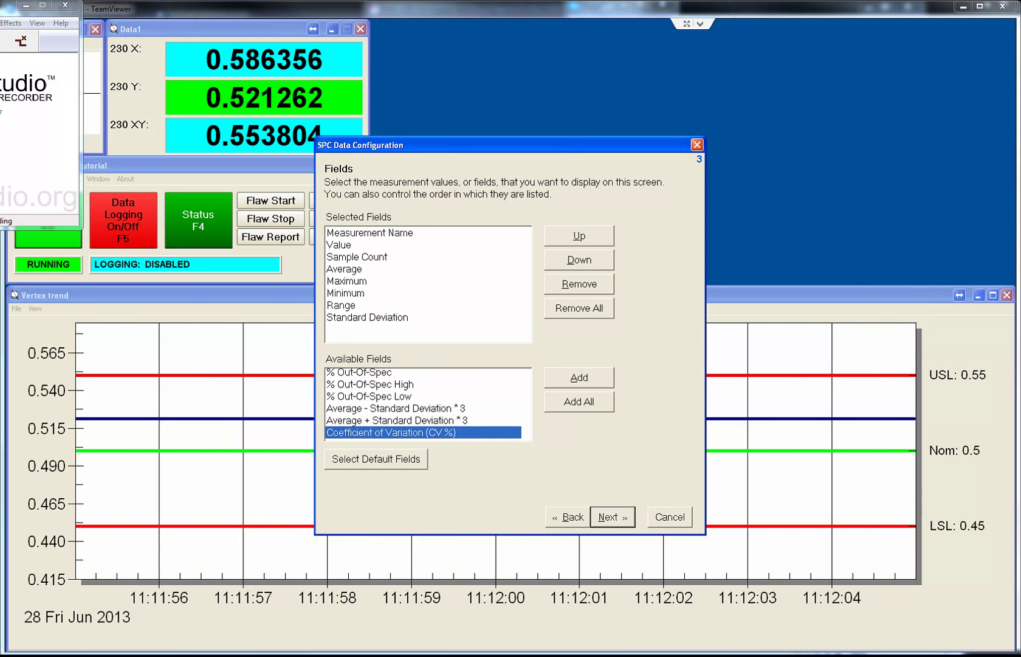
{"action": "key", "text": "Up"}
{"action": "key", "text": "Up"}
{"action": "key", "text": "Up"}
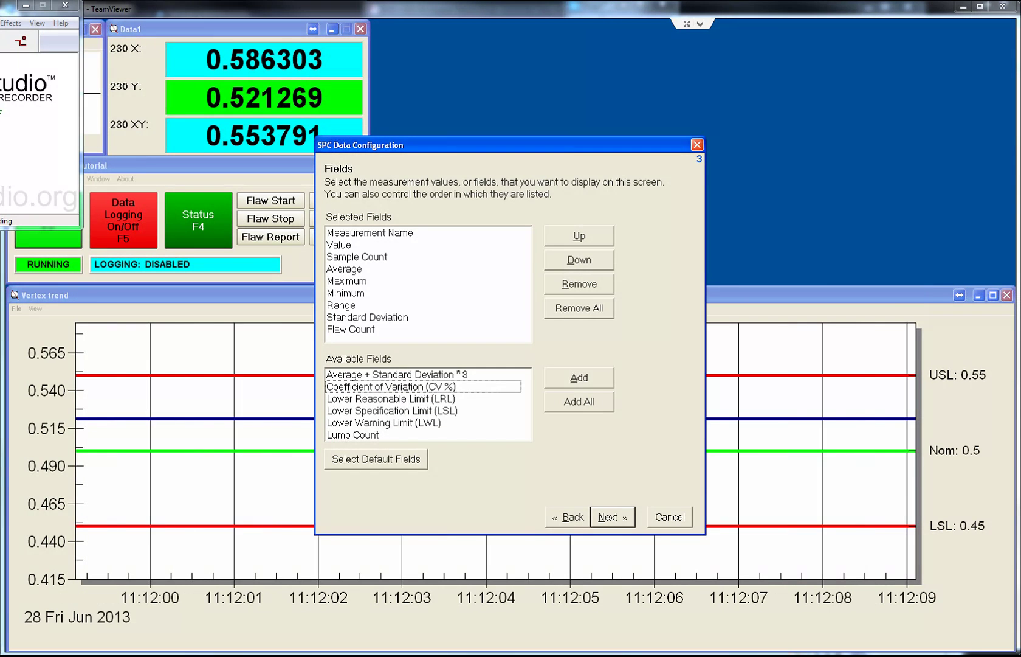
- Add the Lump Count and Neckdown Count fields to the SPC data window and accept the field selection
{"action": "double_click", "coordinate": [353, 435]}
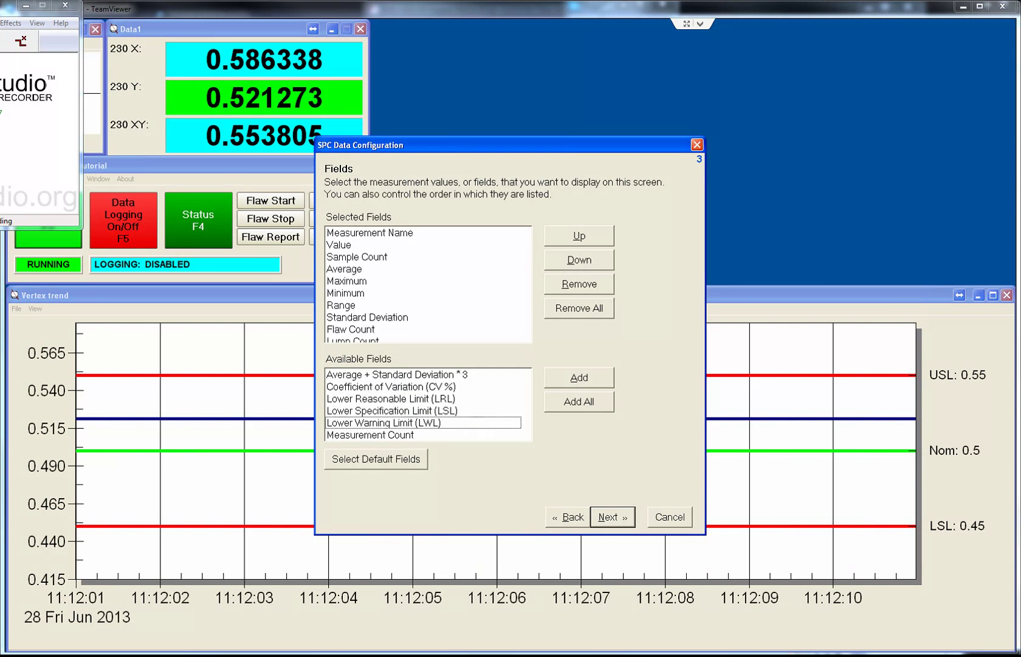
{"action": "scroll", "coordinate": [428, 404], "scroll_direction": "down", "scroll_amount": 1}
{"action": "left_click", "coordinate": [363, 435]}
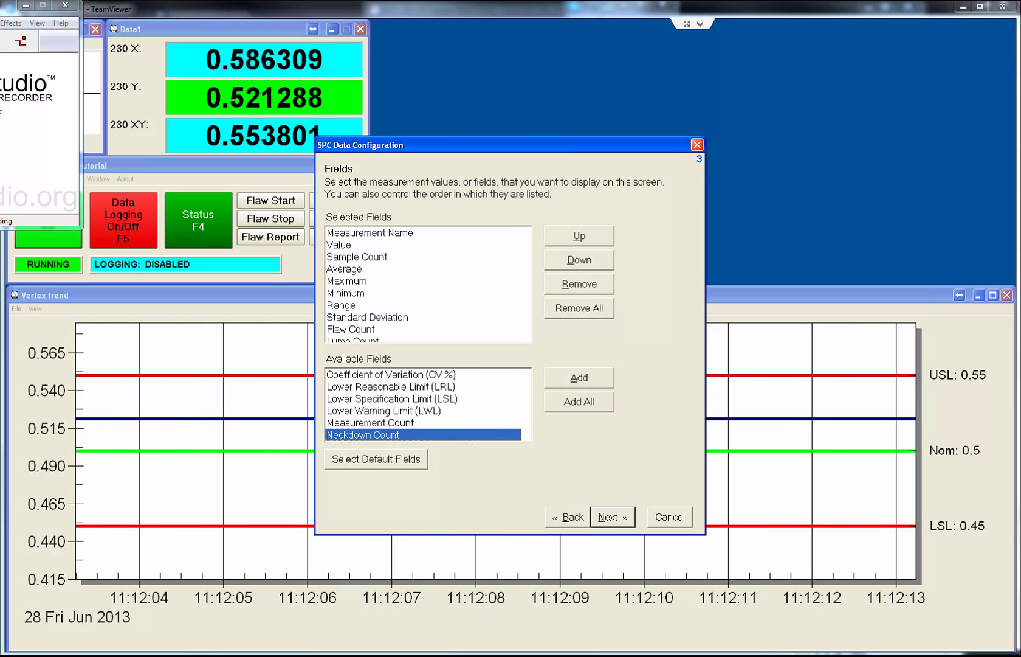
{"action": "key", "text": "alt+a"}
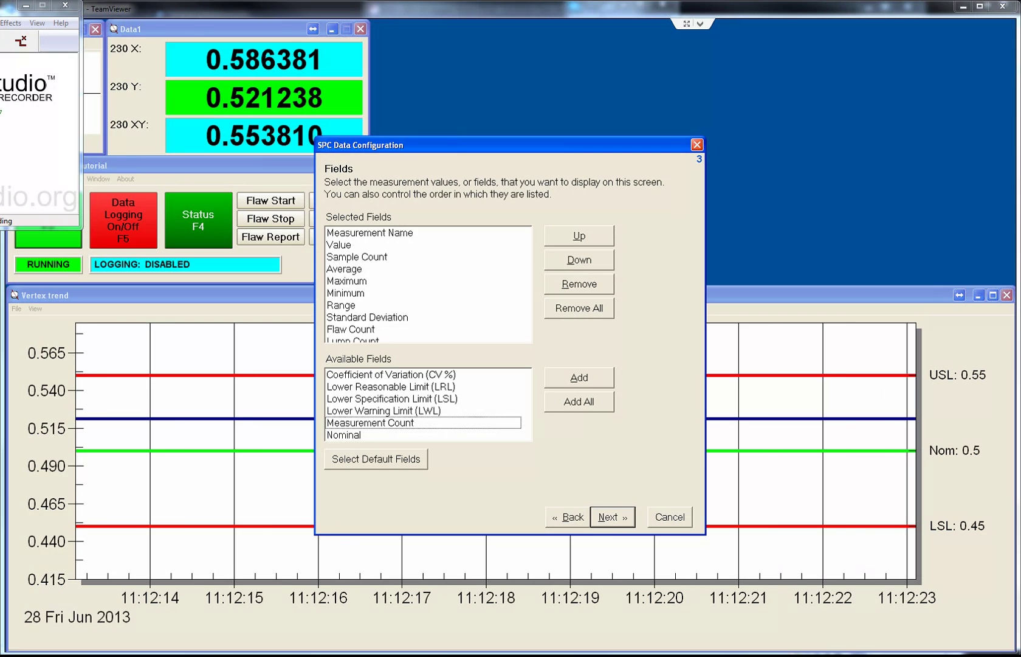
{"action": "left_click", "coordinate": [612, 517]}
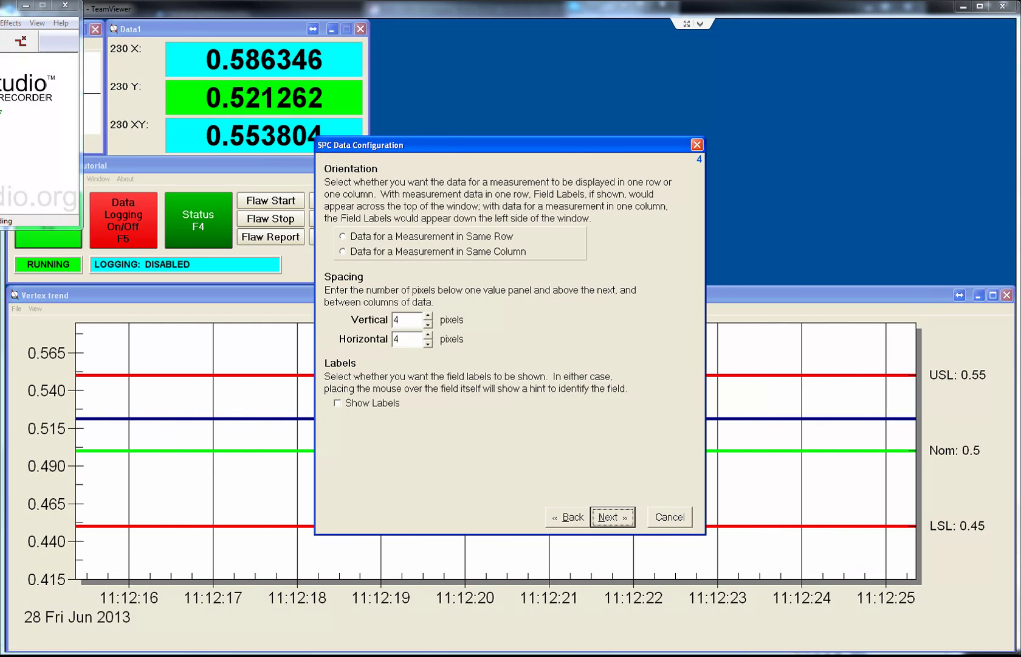
- Arrange each measurement's data in the same column with labels down the left side, and finish the window with the caption Flaw
{"action": "left_click", "coordinate": [429, 252]}
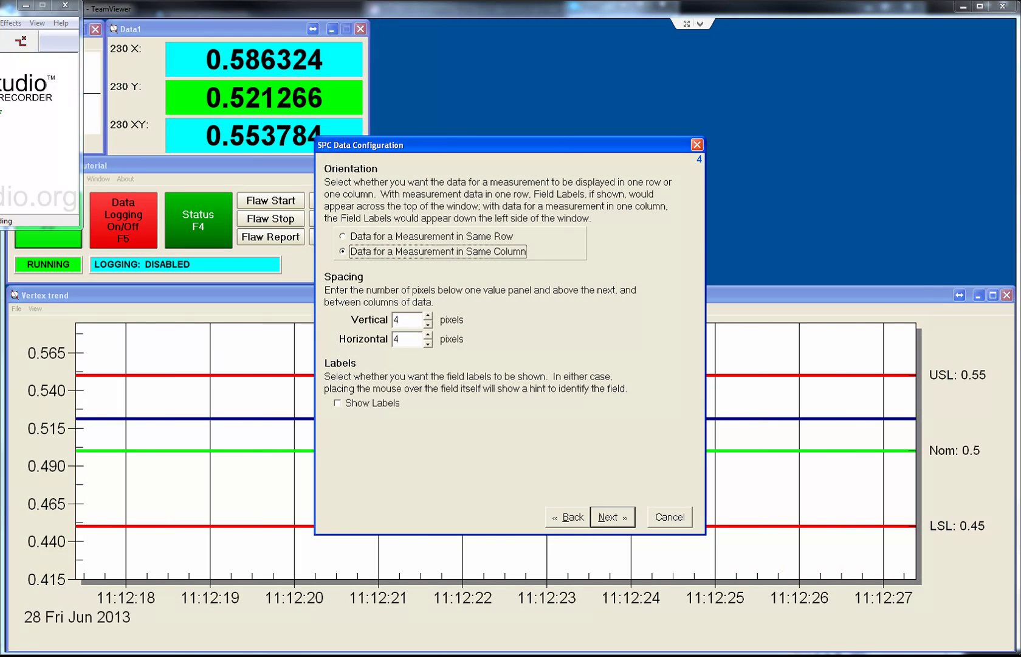
{"action": "left_click", "coordinate": [337, 402]}
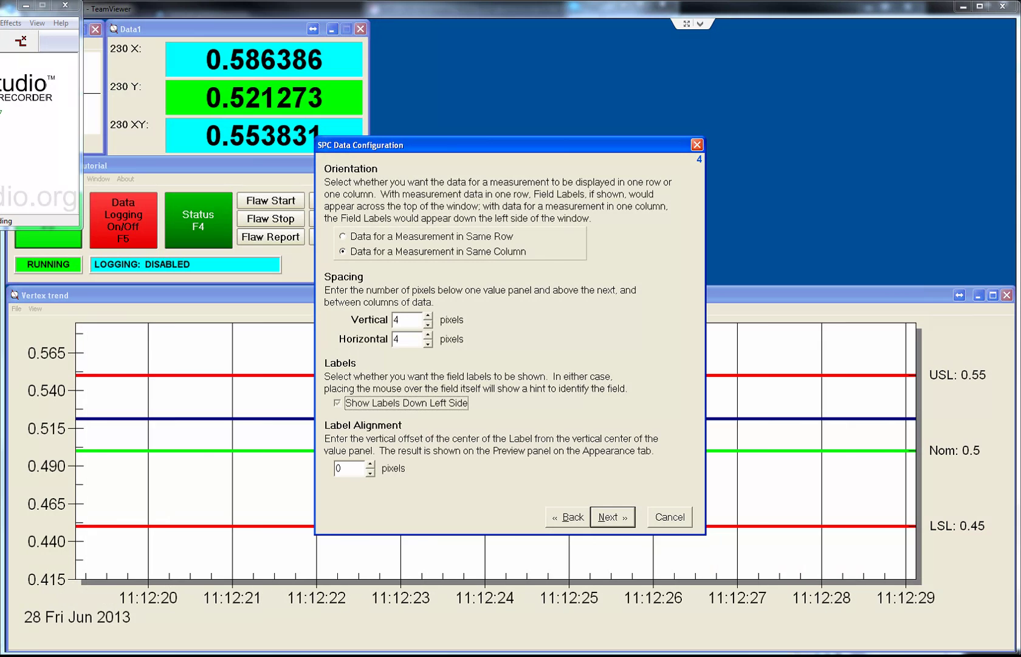
{"action": "key", "text": "Return"}
{"action": "key", "text": "Return"}
{"action": "key", "text": "Return"}
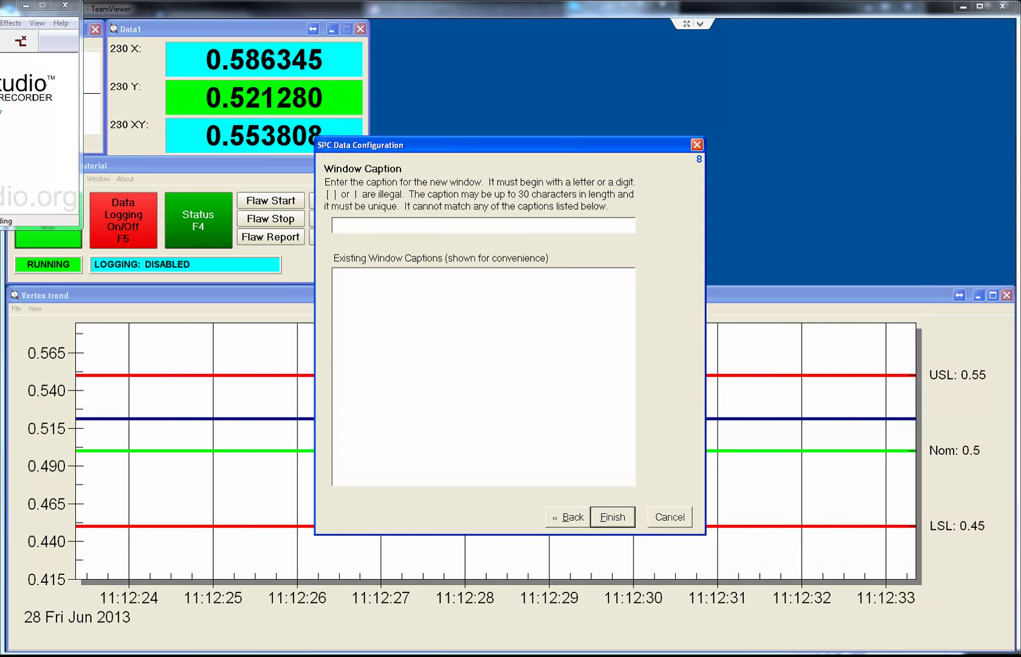
{"action": "key", "text": "Return"}
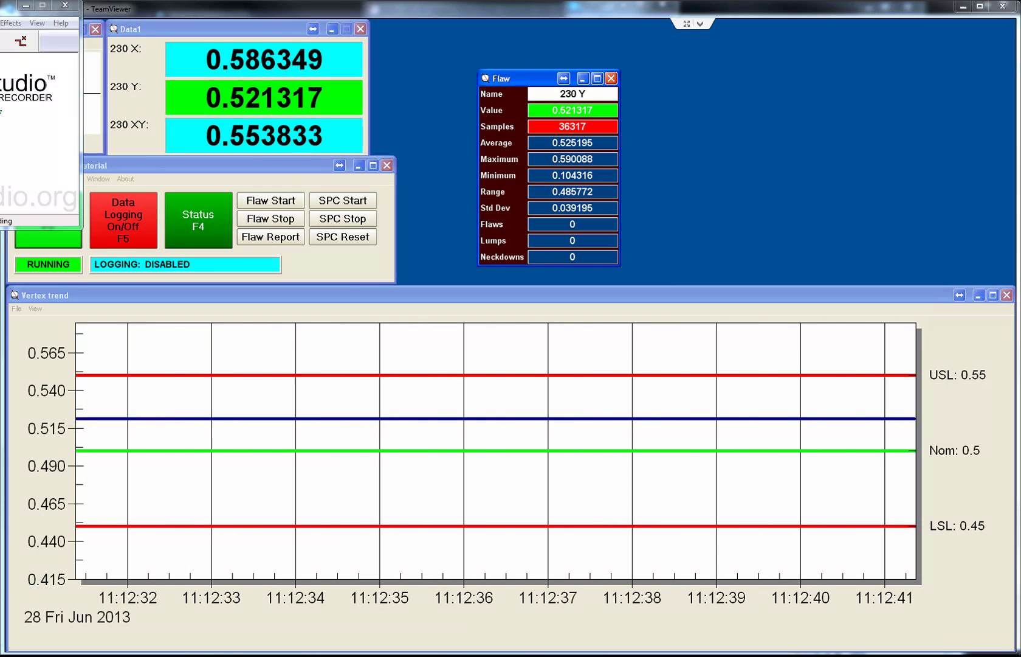
- Stop flaw detection and start it again to test the Flaw Stop and Flaw Start actions
{"action": "left_click", "coordinate": [270, 219]}
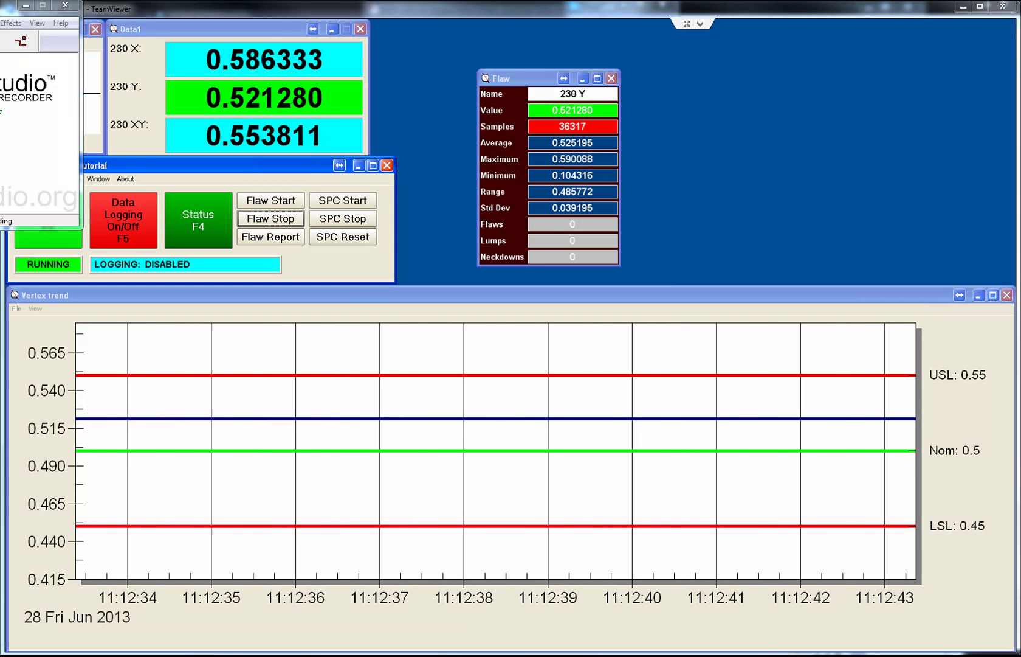
{"action": "left_click", "coordinate": [270, 200]}
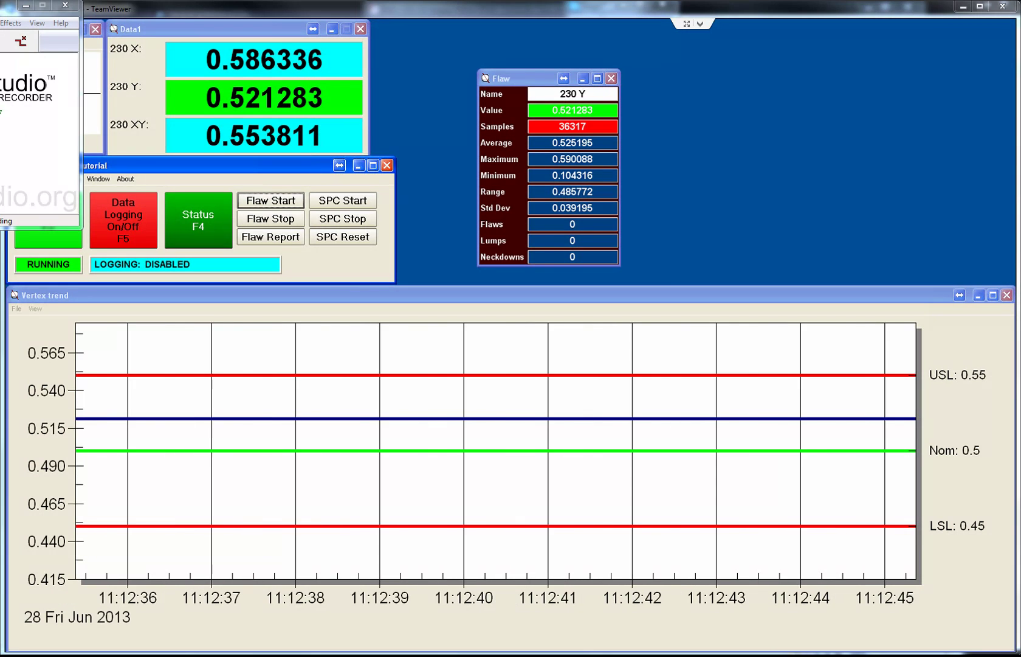